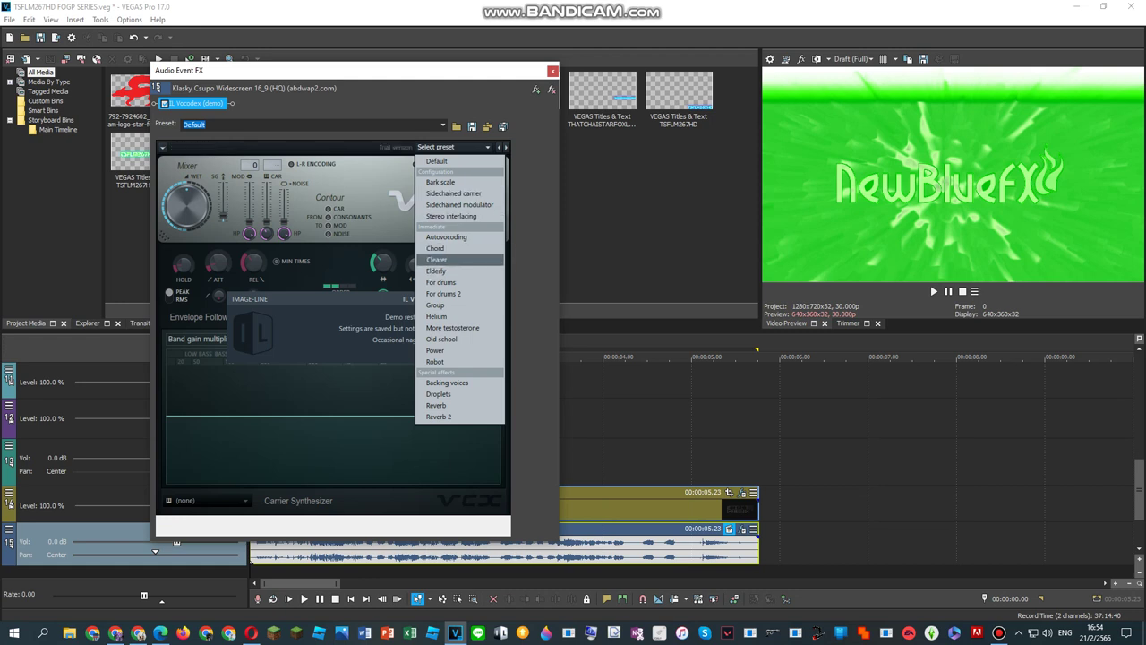
Step: Load the Elderly preset in Vocodex, raise Order to its highest setting, and turn the bandwidth knob up to maximum
{"action": "left_click", "coordinate": [436, 271]}
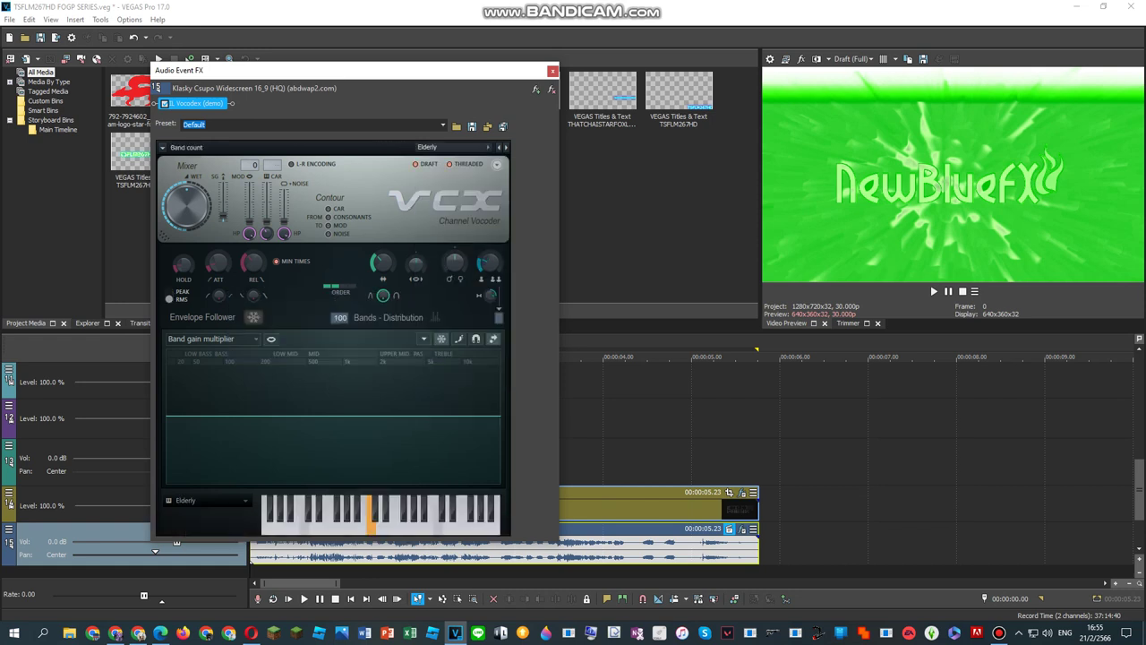
{"action": "left_click", "coordinate": [351, 286]}
{"action": "left_click_drag", "start_coordinate": [383, 262], "coordinate": [417, 211]}
Step: Set the Vocodex carrier tone to Machine and close the Audio Event FX window
{"action": "left_click", "coordinate": [212, 501]}
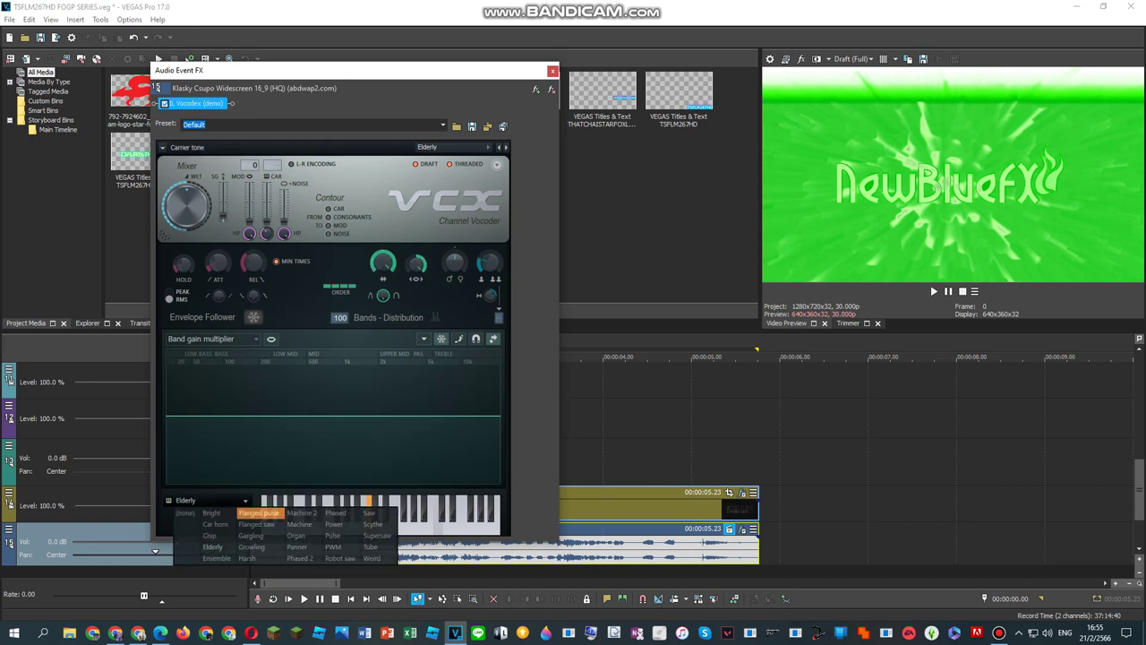
{"action": "left_click", "coordinate": [303, 525]}
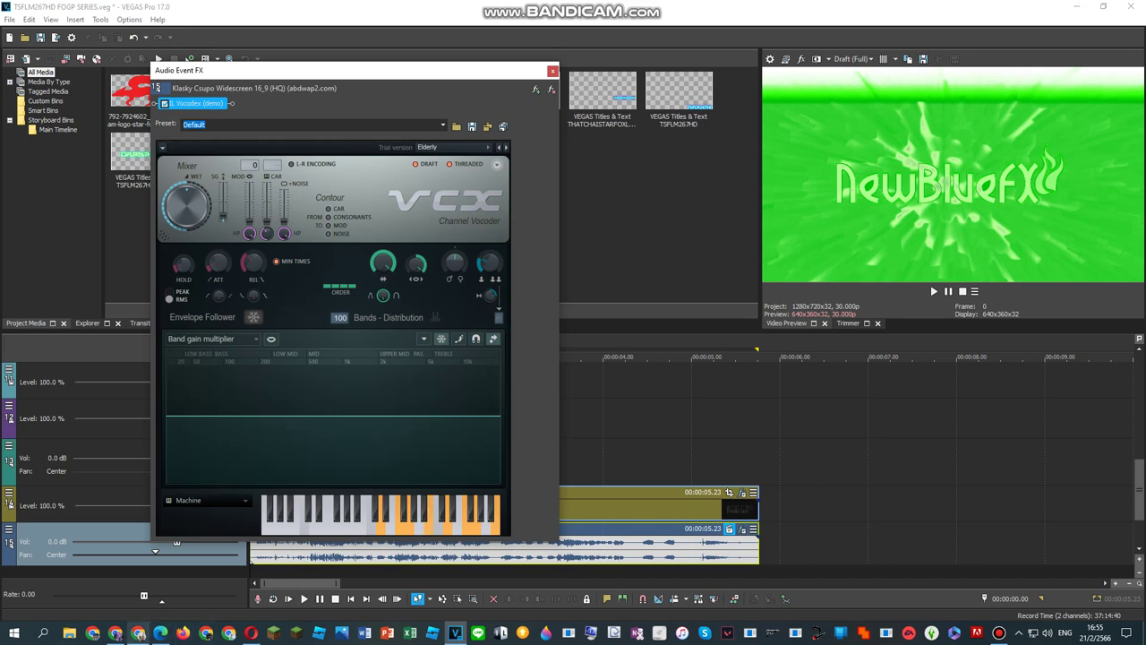
{"action": "mouse_move", "coordinate": [160, 633]}
{"action": "mouse_move", "coordinate": [160, 582]}
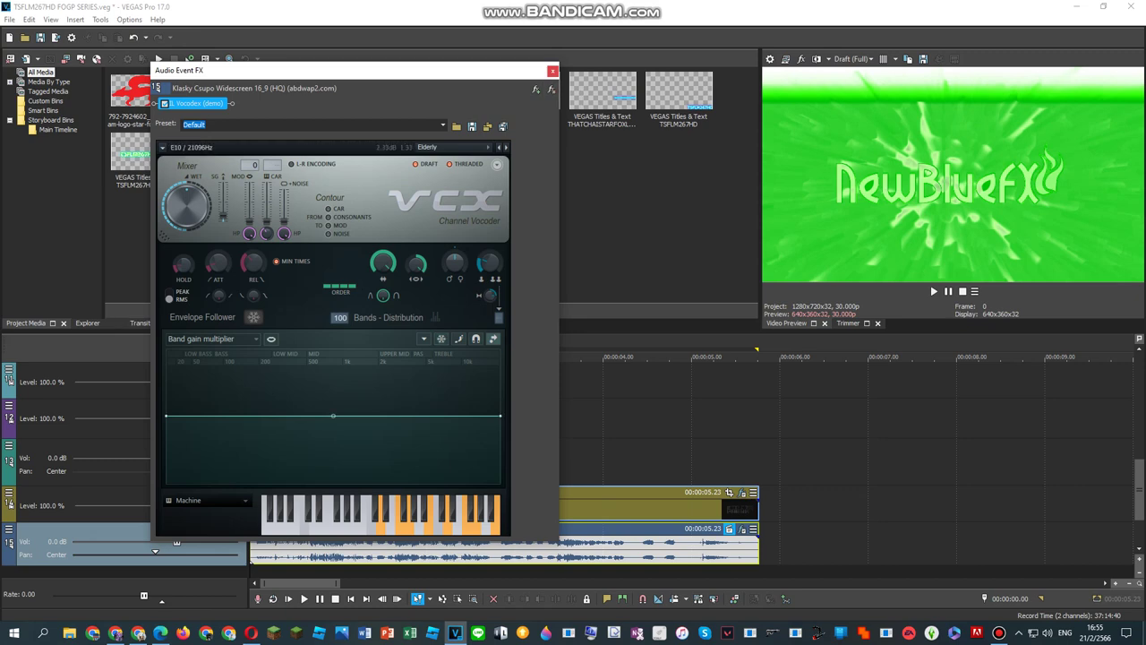
{"action": "left_click", "coordinate": [553, 70]}
Step: Examine the Klasky Csupo clip's Video Event FX chain, including TV Simulator and the Gradient Map colour points
{"action": "right_click", "coordinate": [454, 509]}
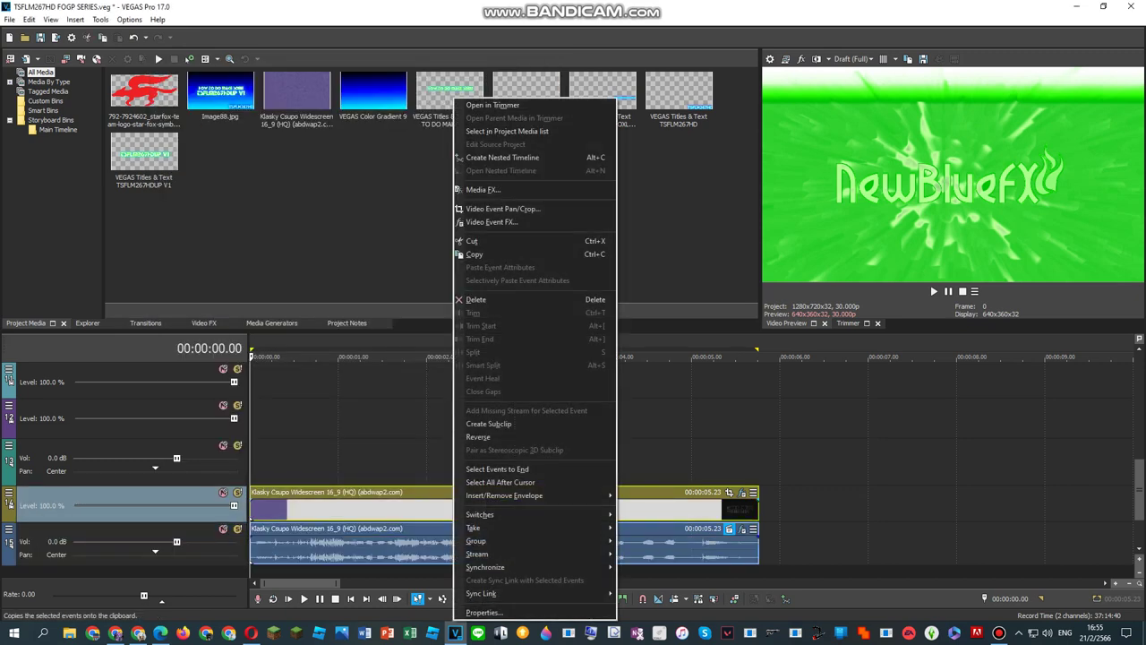
{"action": "key", "text": "Return"}
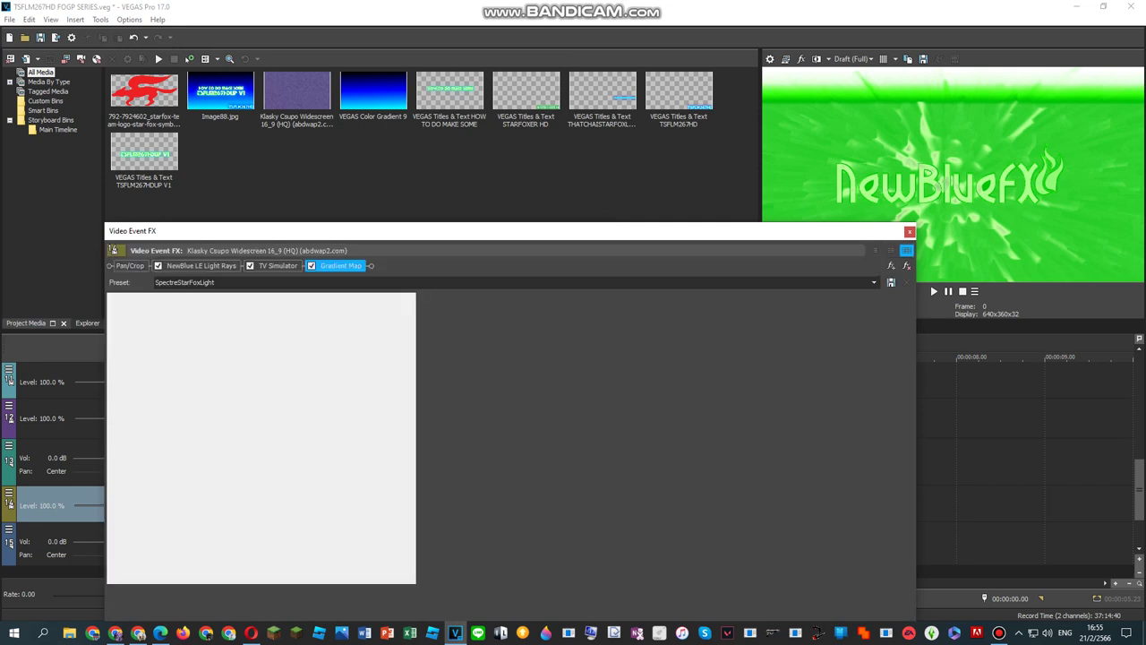
{"action": "left_click", "coordinate": [278, 265]}
{"action": "left_click", "coordinate": [341, 265]}
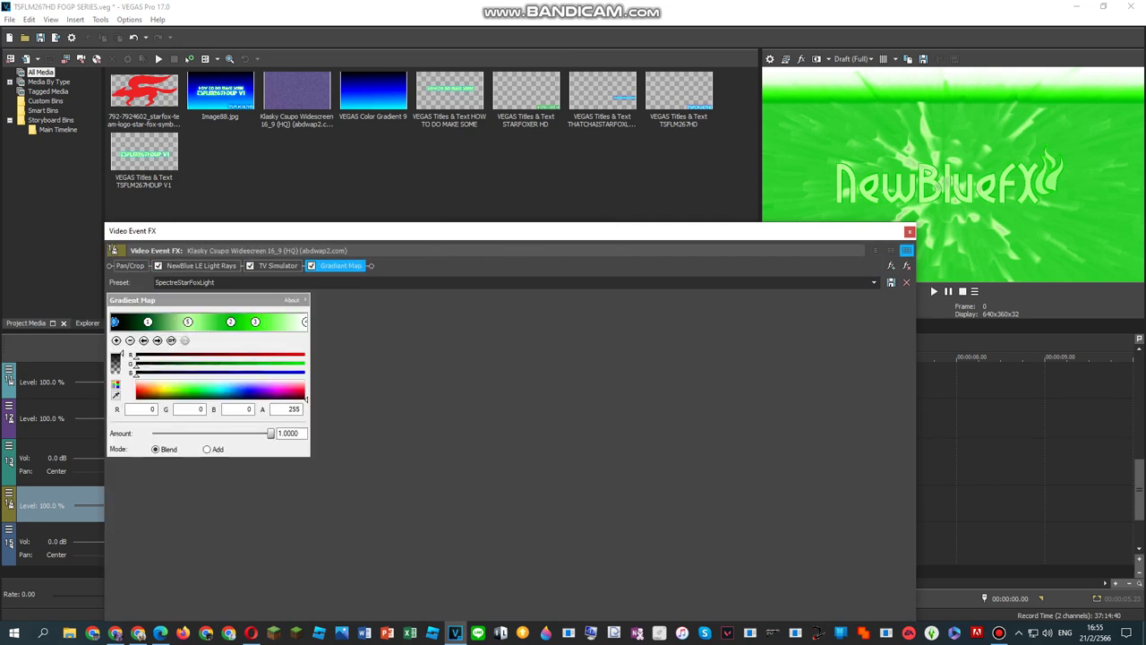
{"action": "left_click", "coordinate": [157, 340]}
{"action": "left_click", "coordinate": [157, 340]}
{"action": "left_click", "coordinate": [157, 340]}
{"action": "left_click", "coordinate": [157, 340]}
{"action": "left_click", "coordinate": [158, 341]}
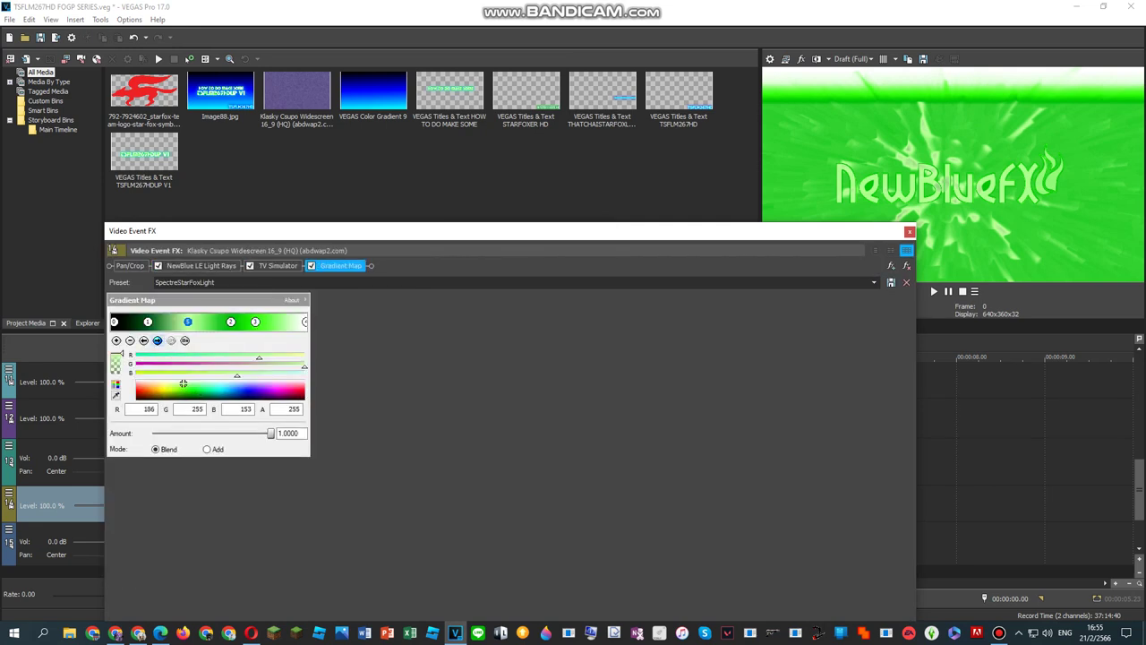
{"action": "left_click", "coordinate": [910, 231]}
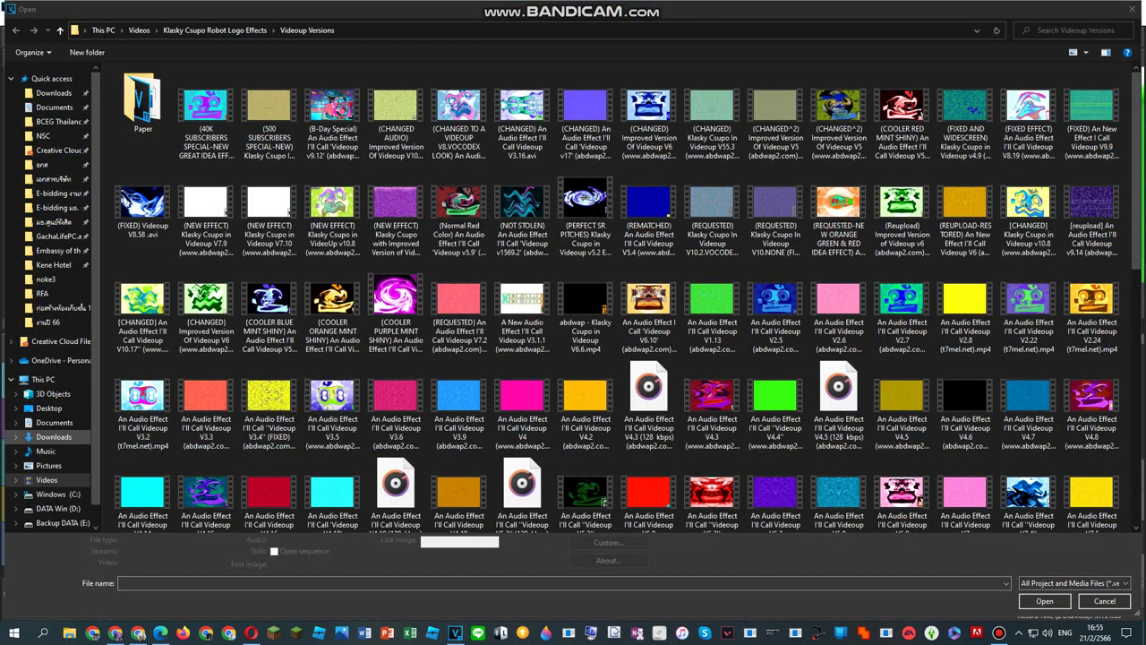
Step: Look through the user's folder and its Documents folder on DATA Win (D:) for media to import
{"action": "scroll", "coordinate": [54, 436], "scroll_direction": "down", "scroll_amount": 1}
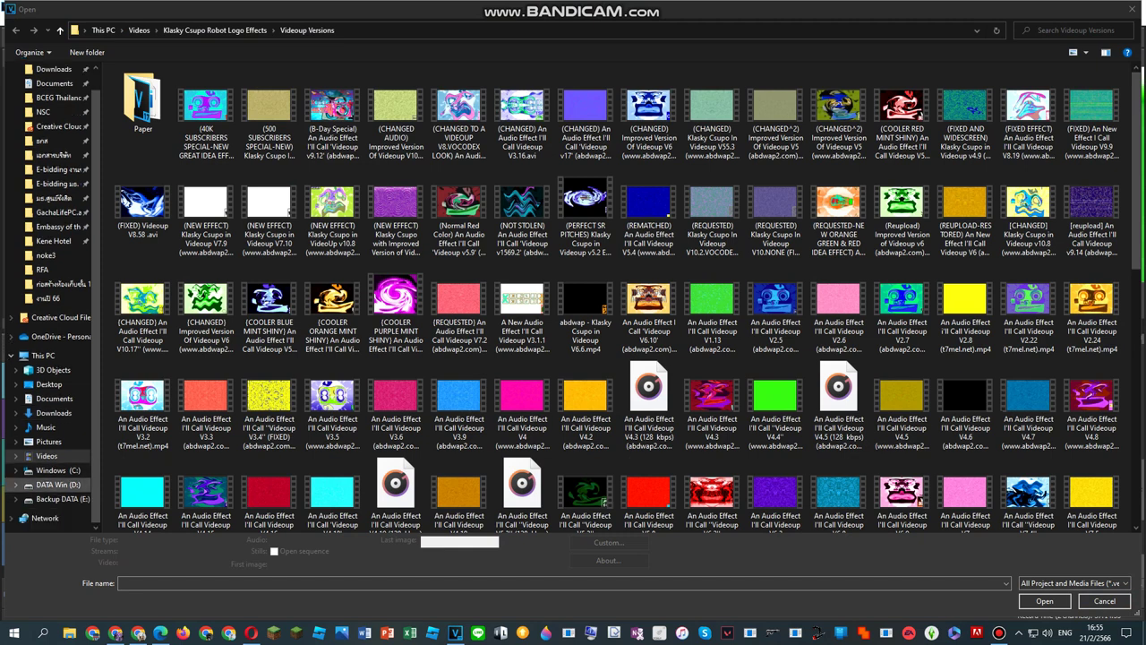
{"action": "left_click", "coordinate": [55, 484]}
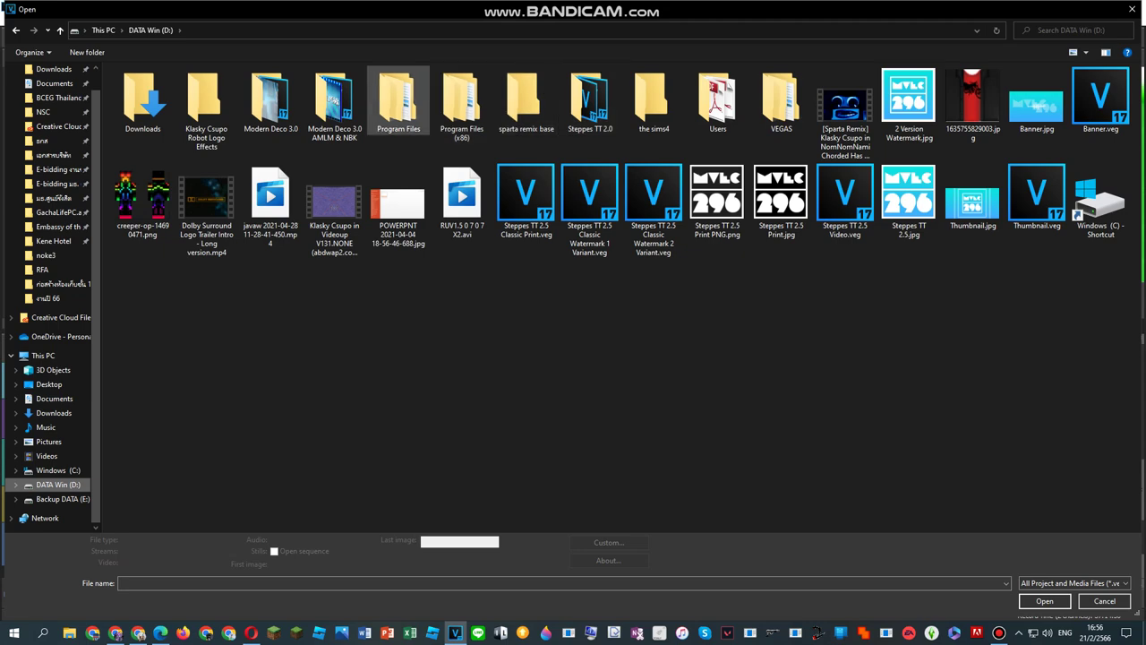
{"action": "double_click", "coordinate": [718, 98]}
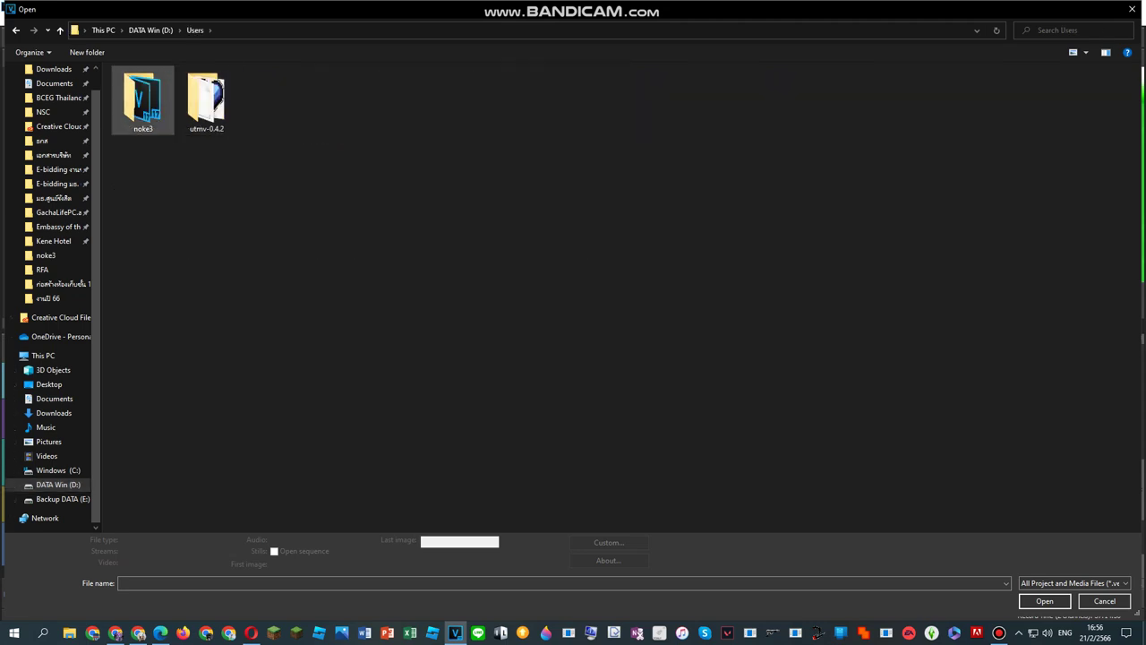
{"action": "double_click", "coordinate": [139, 99]}
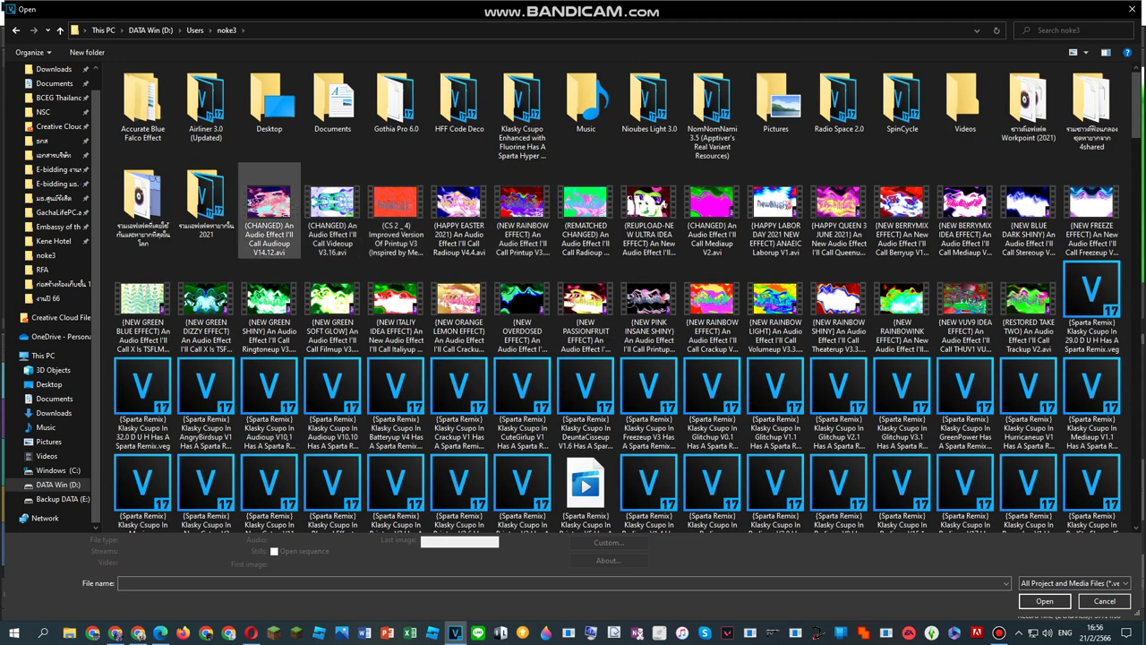
{"action": "double_click", "coordinate": [332, 99]}
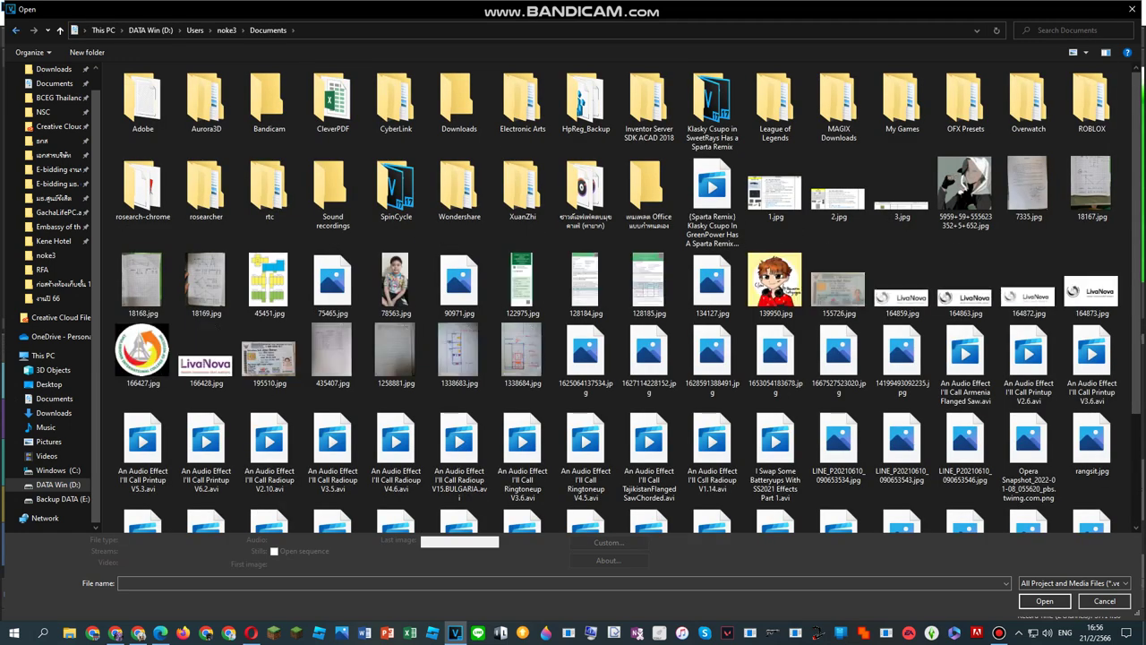
{"action": "left_click", "coordinate": [15, 31]}
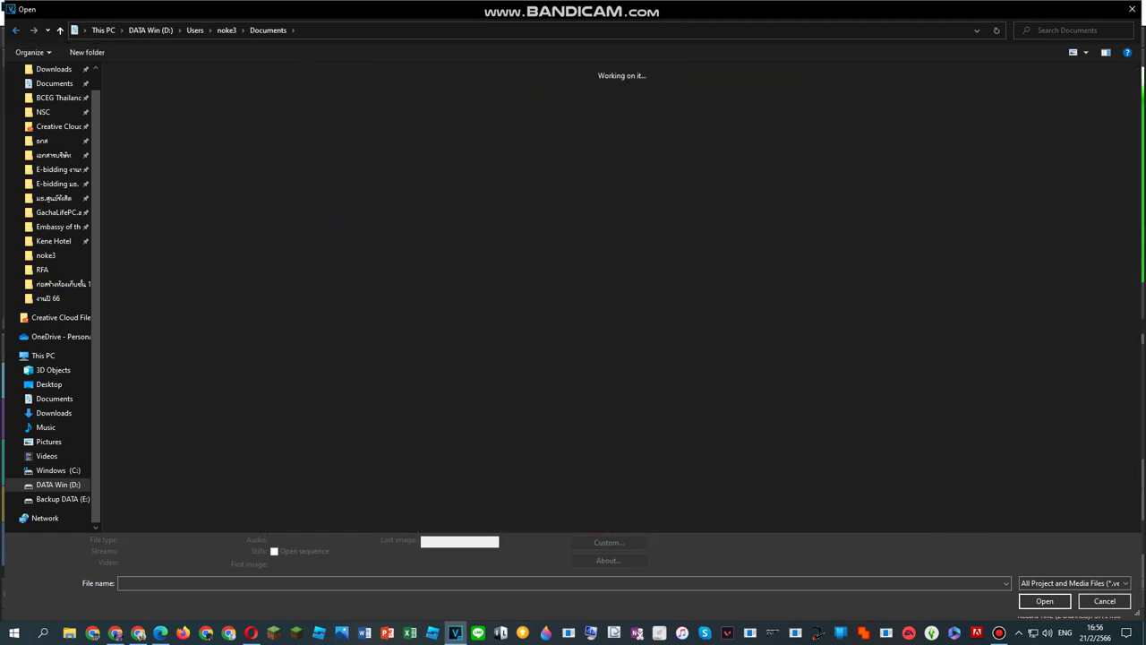
{"action": "scroll", "coordinate": [1021, 99], "scroll_direction": "down", "scroll_amount": 20}
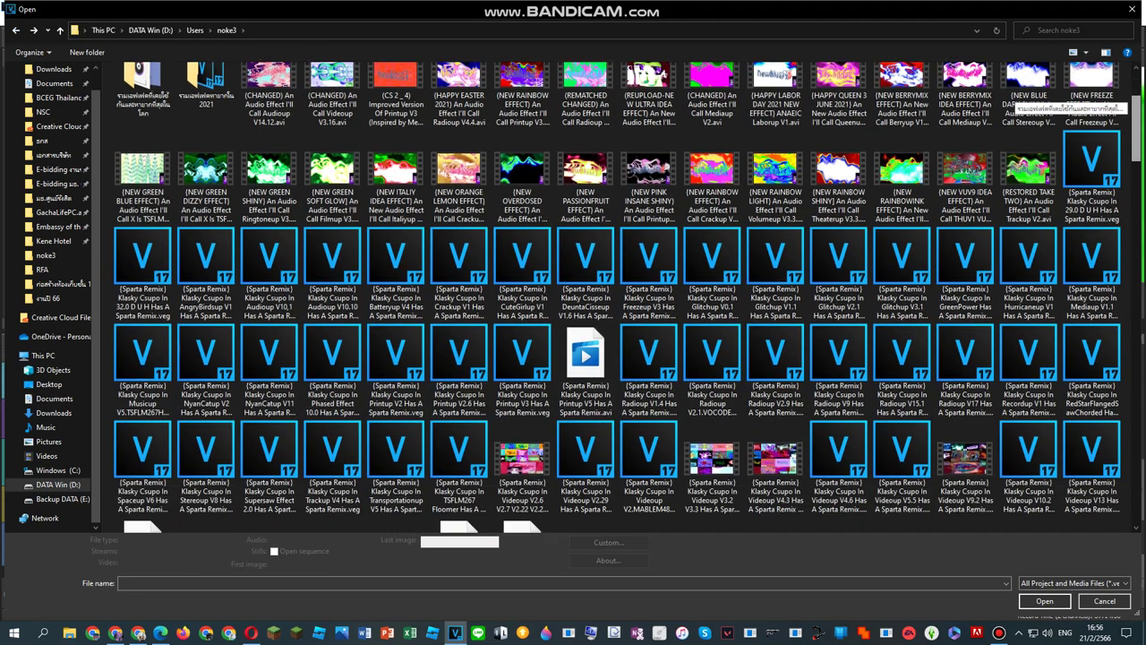
{"action": "scroll", "coordinate": [716, 282], "scroll_direction": "up", "scroll_amount": 12}
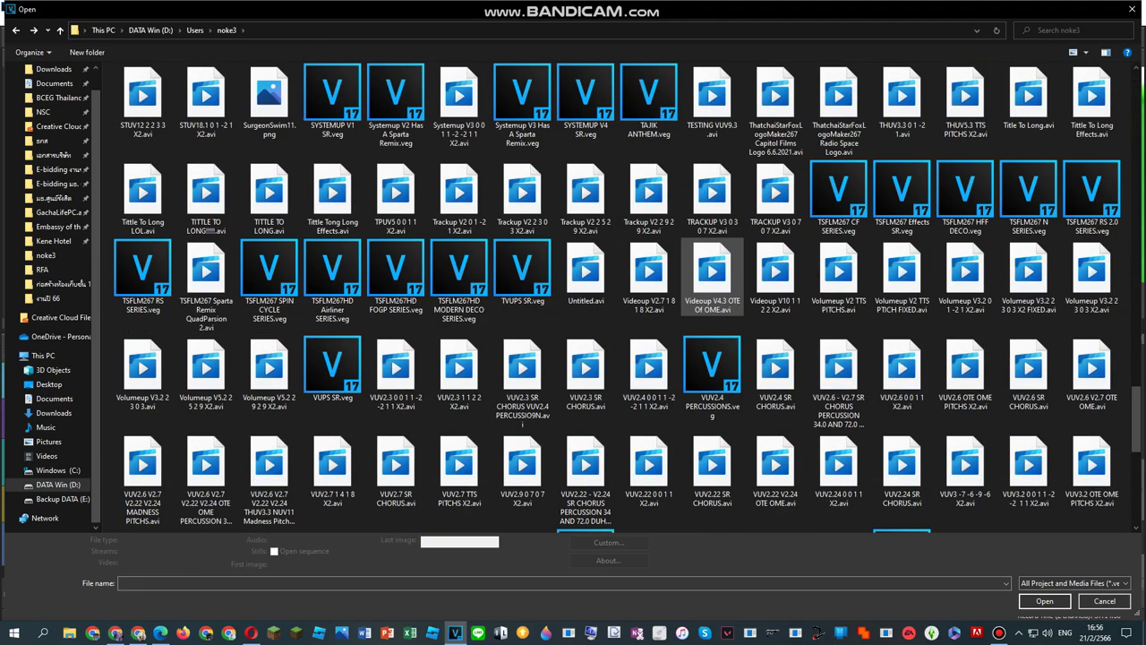
Step: Check the utmv-0.4.2 folder under Users, and look through the user's Documents folder again
{"action": "left_click", "coordinate": [196, 31]}
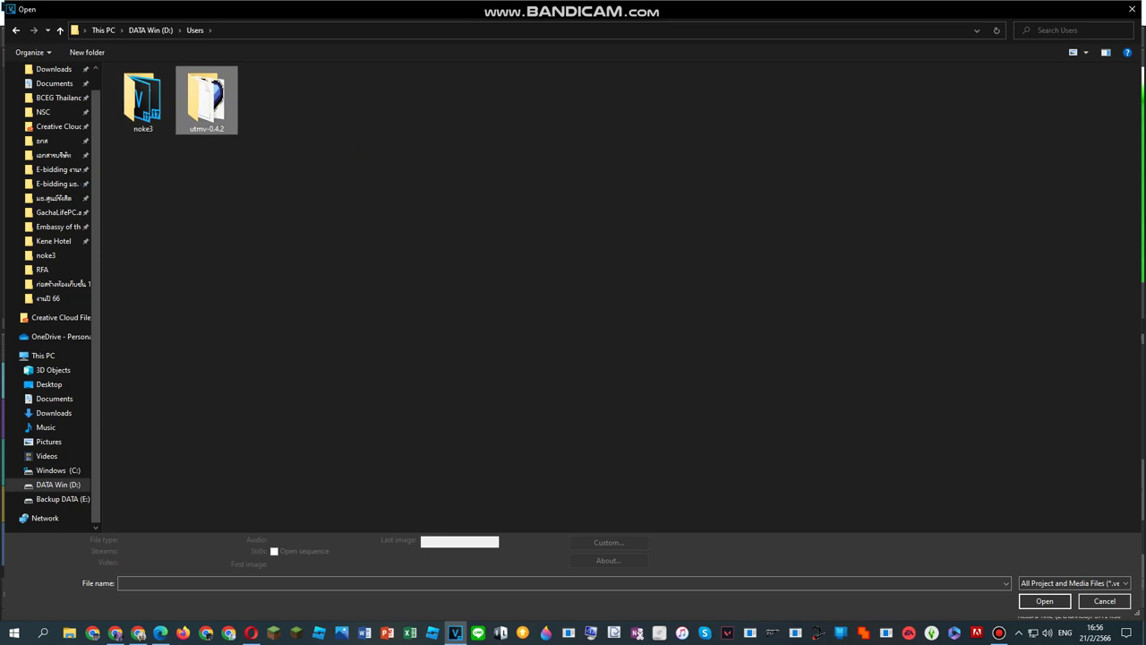
{"action": "double_click", "coordinate": [206, 99]}
{"action": "left_click", "coordinate": [195, 30]}
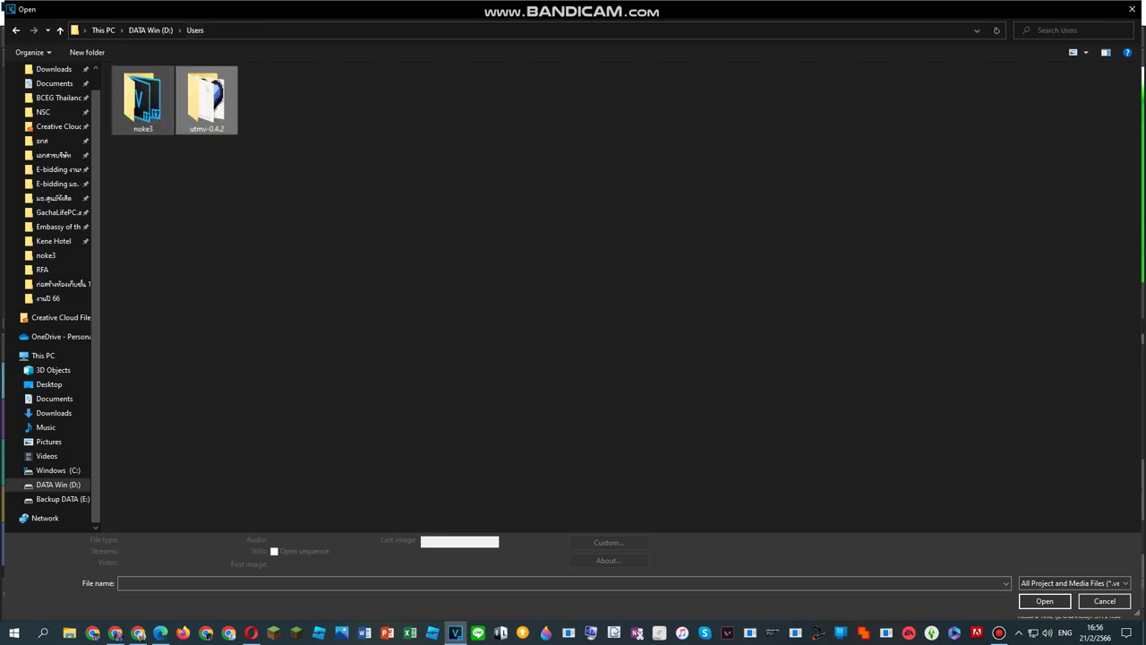
{"action": "double_click", "coordinate": [143, 98]}
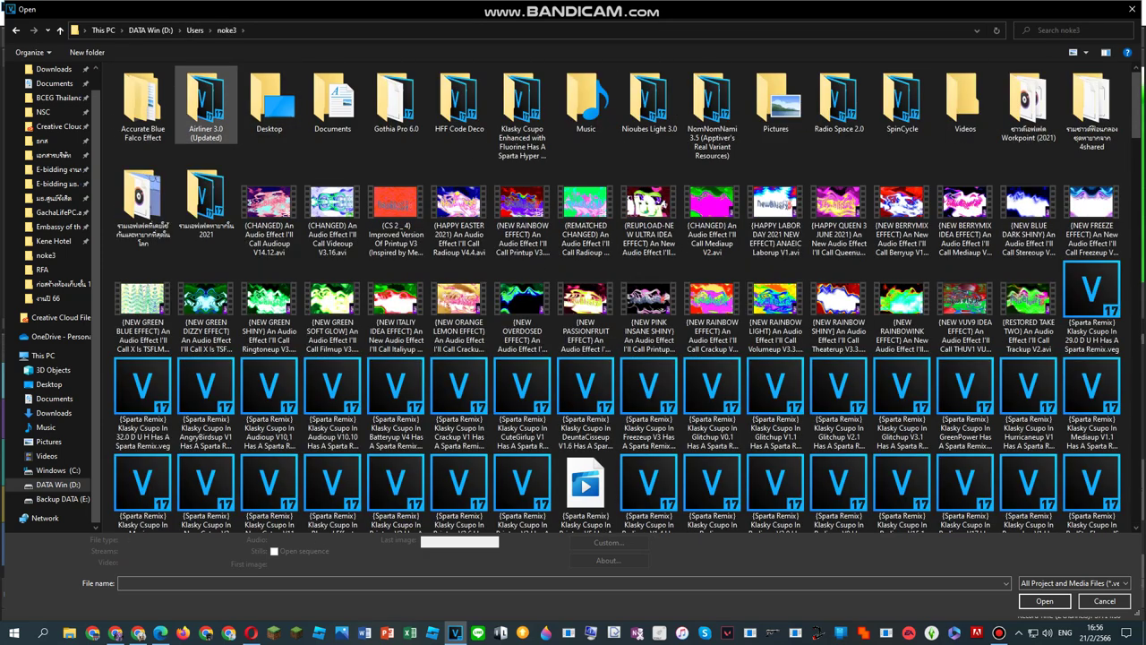
{"action": "double_click", "coordinate": [332, 99]}
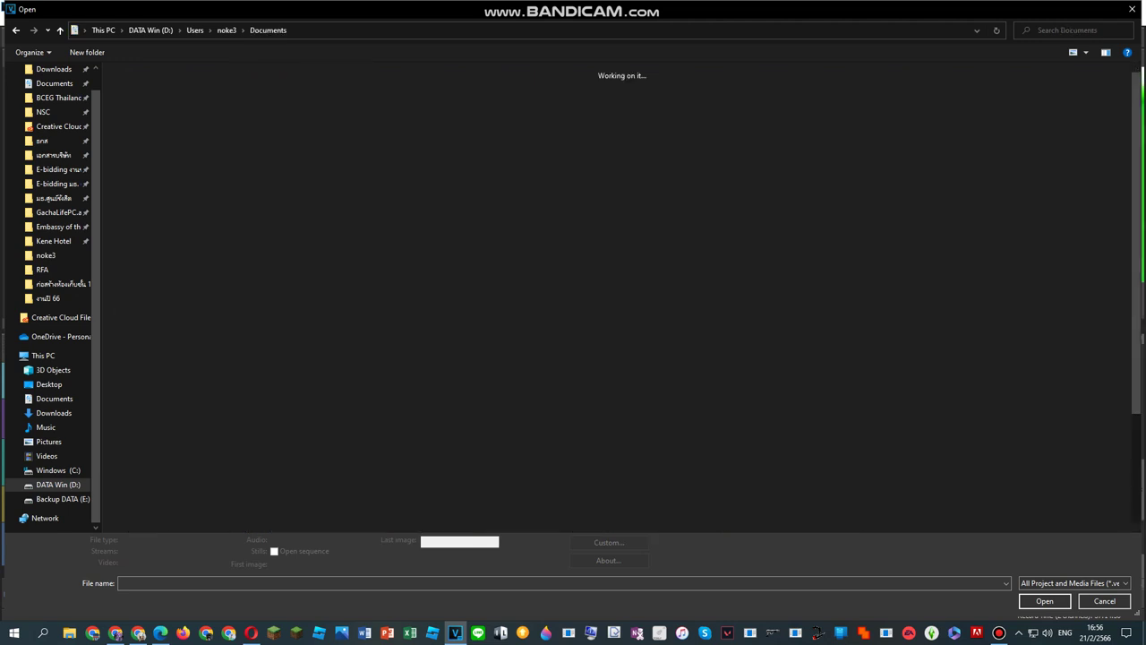
{"action": "scroll", "coordinate": [522, 215], "scroll_direction": "down", "scroll_amount": 2}
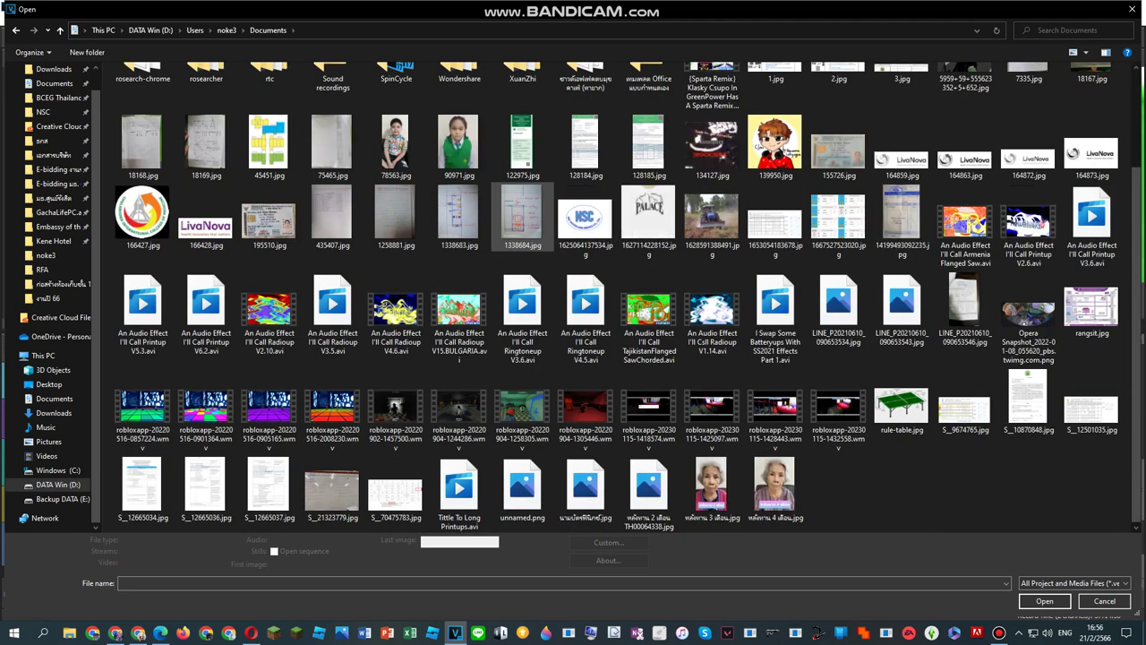
{"action": "scroll", "coordinate": [522, 214], "scroll_direction": "up", "scroll_amount": 2}
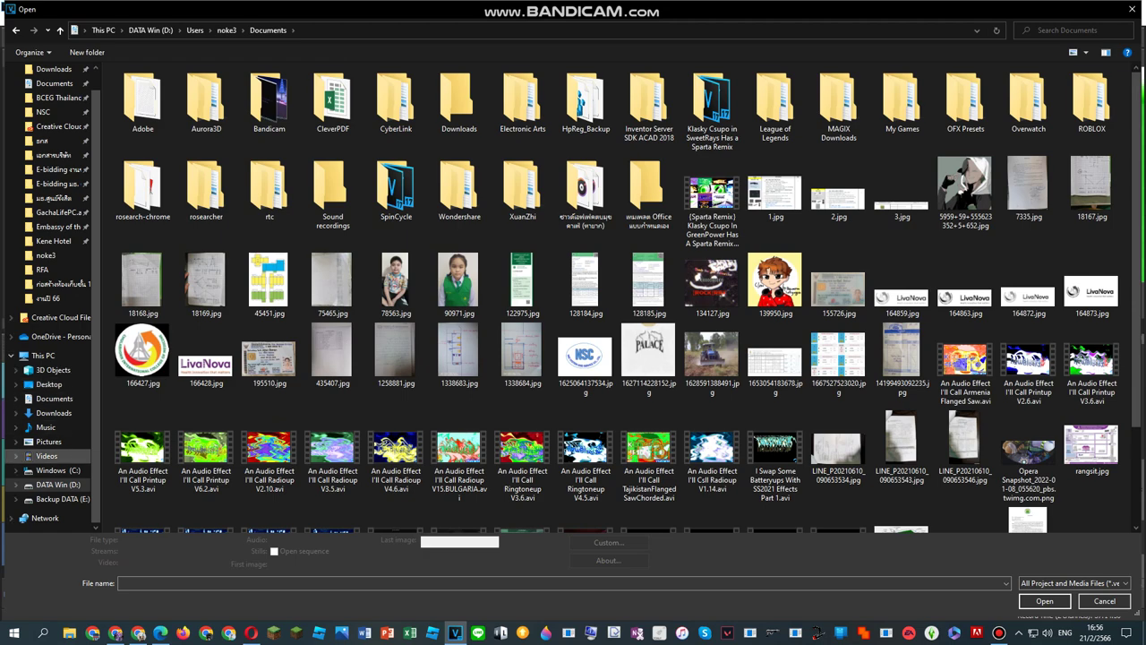
Step: Browse to the Saved Pictures folder inside Pictures and find the Star Fox logo images
{"action": "left_click", "coordinate": [58, 470]}
{"action": "left_click", "coordinate": [49, 441]}
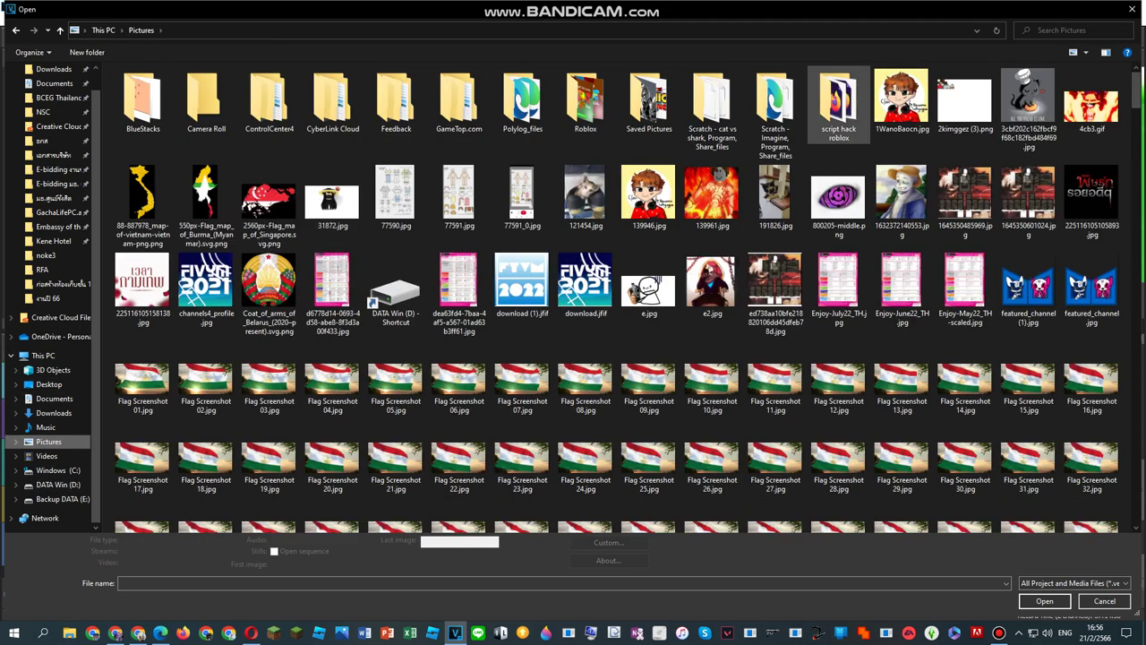
{"action": "double_click", "coordinate": [648, 99]}
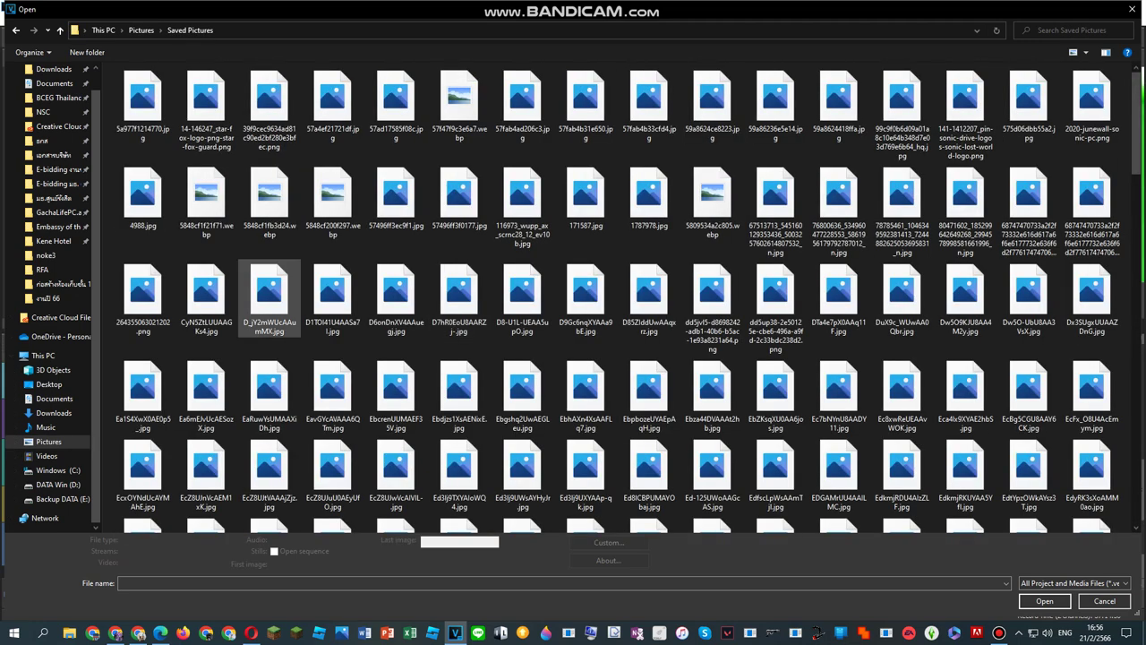
{"action": "scroll", "coordinate": [776, 394], "scroll_direction": "down", "scroll_amount": 15}
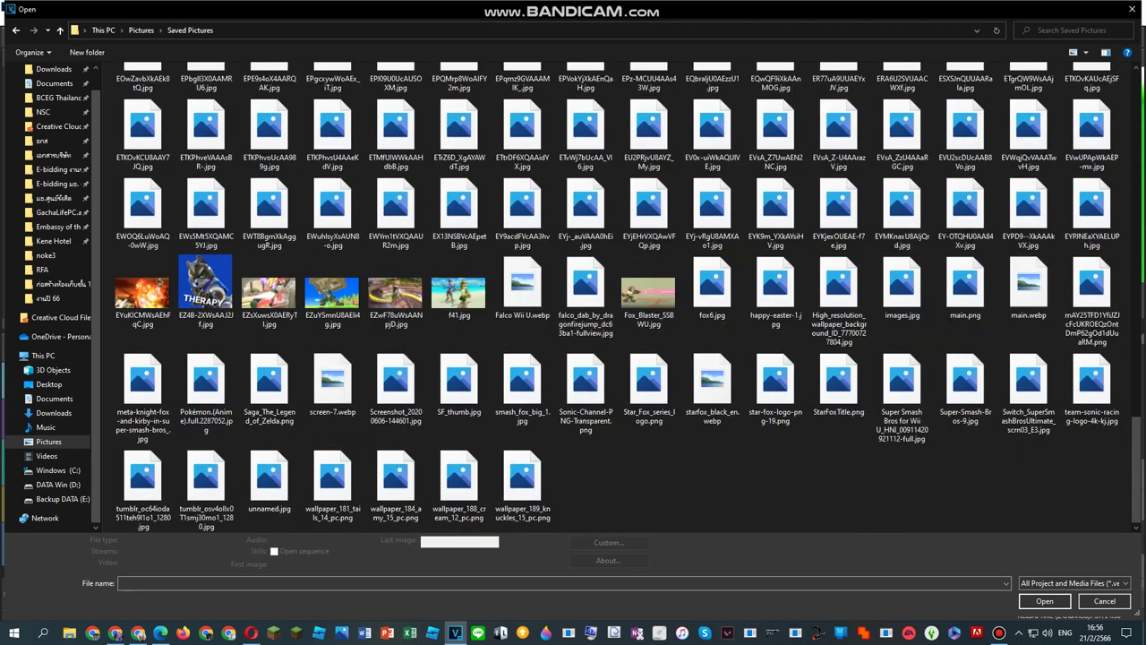
Step: Switch to the browser and view a Klasky Csupo Sparta remix video and the How To Make SpectreLight tutorial on YouTube
{"action": "left_click", "coordinate": [160, 634]}
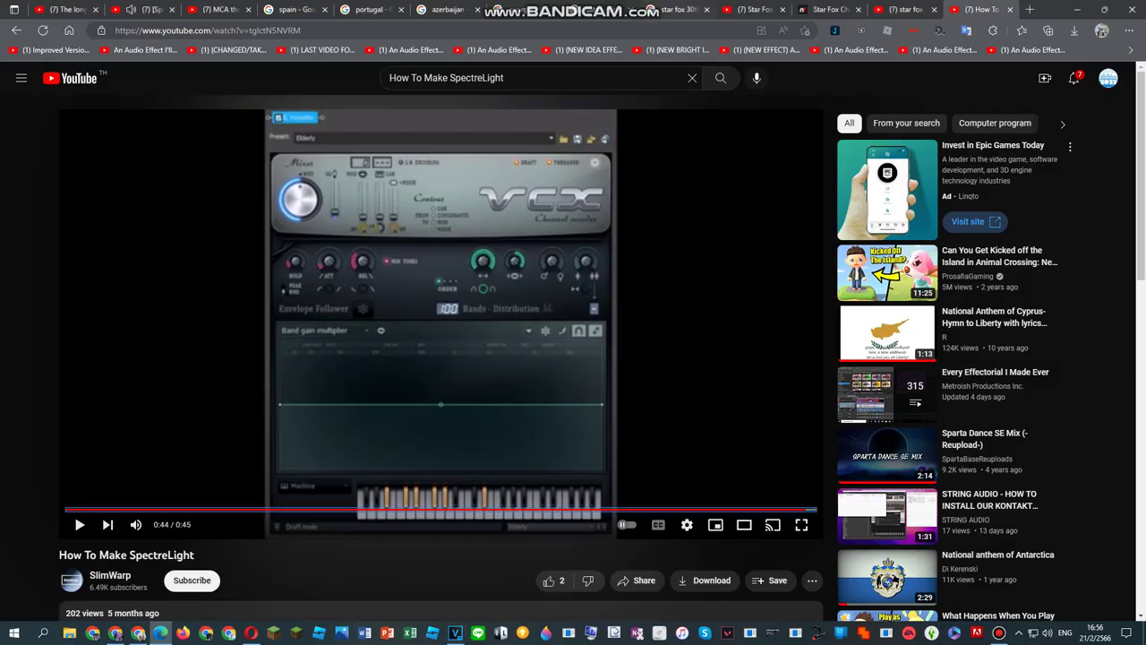
{"action": "left_click", "coordinate": [148, 10]}
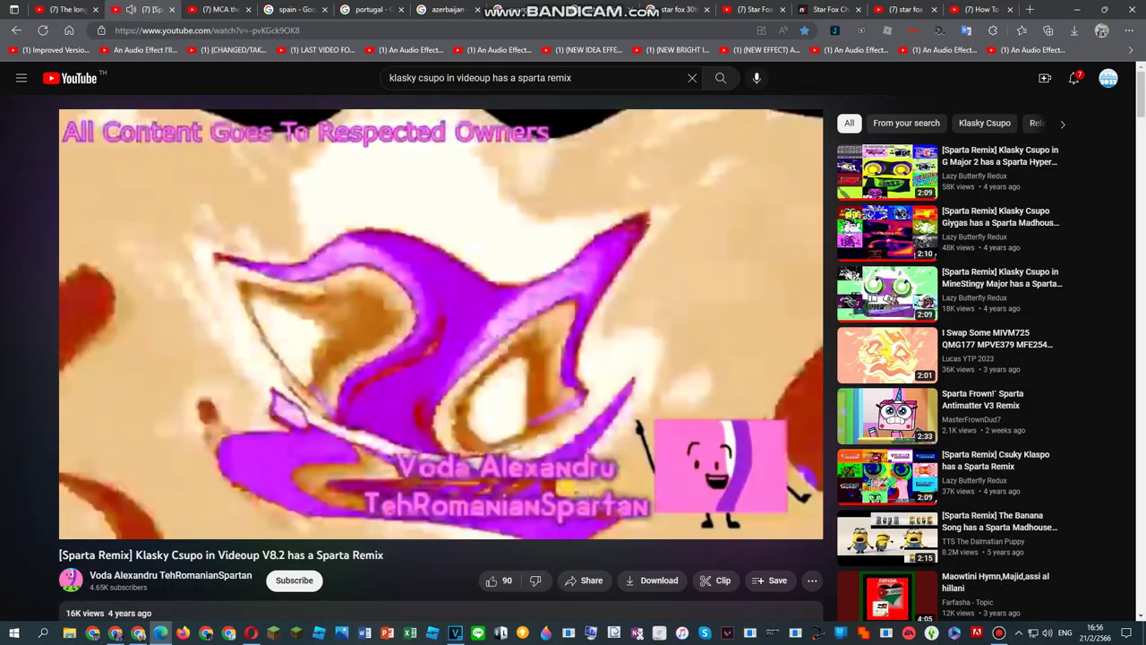
{"action": "key", "text": "alt+Left"}
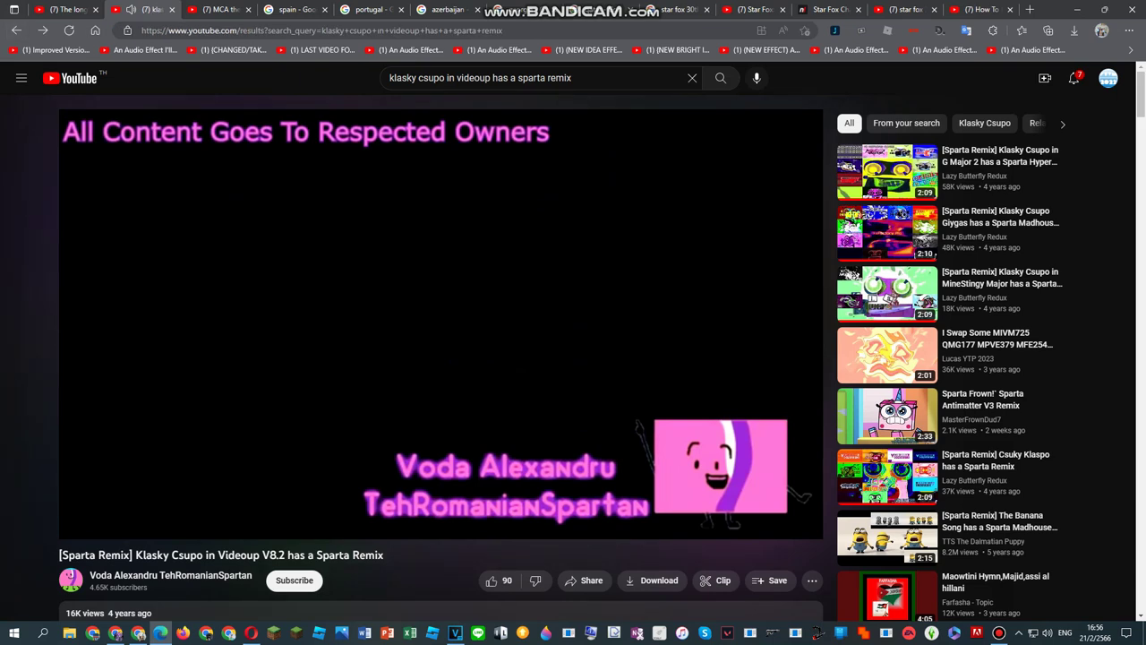
{"action": "left_click", "coordinate": [448, 544]}
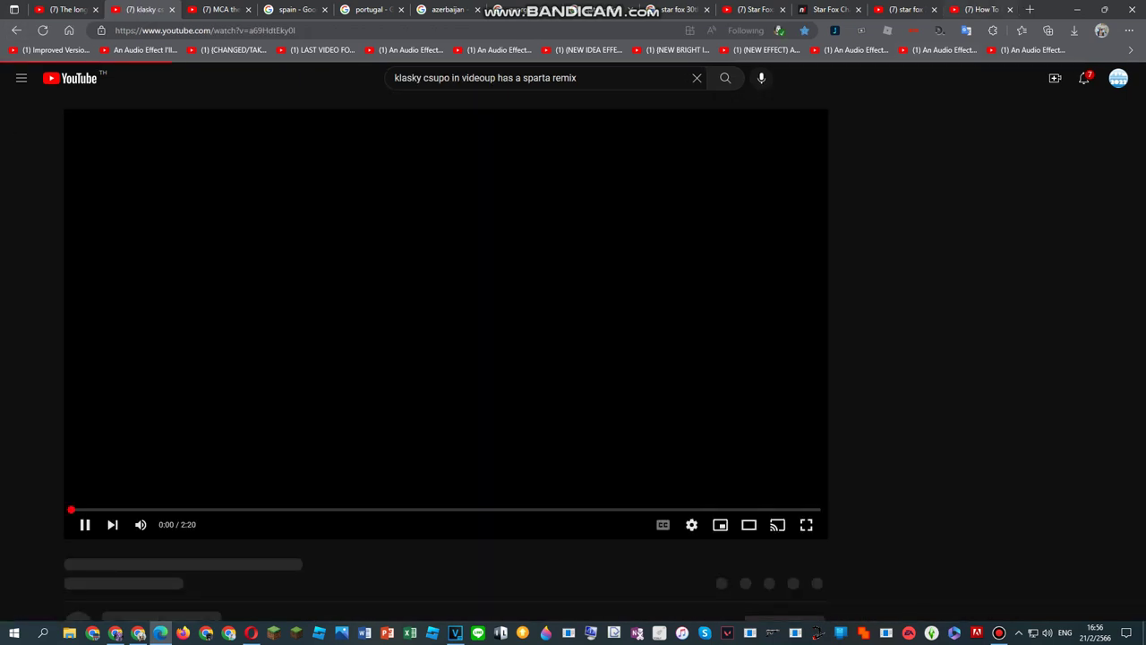
{"action": "left_click", "coordinate": [982, 10]}
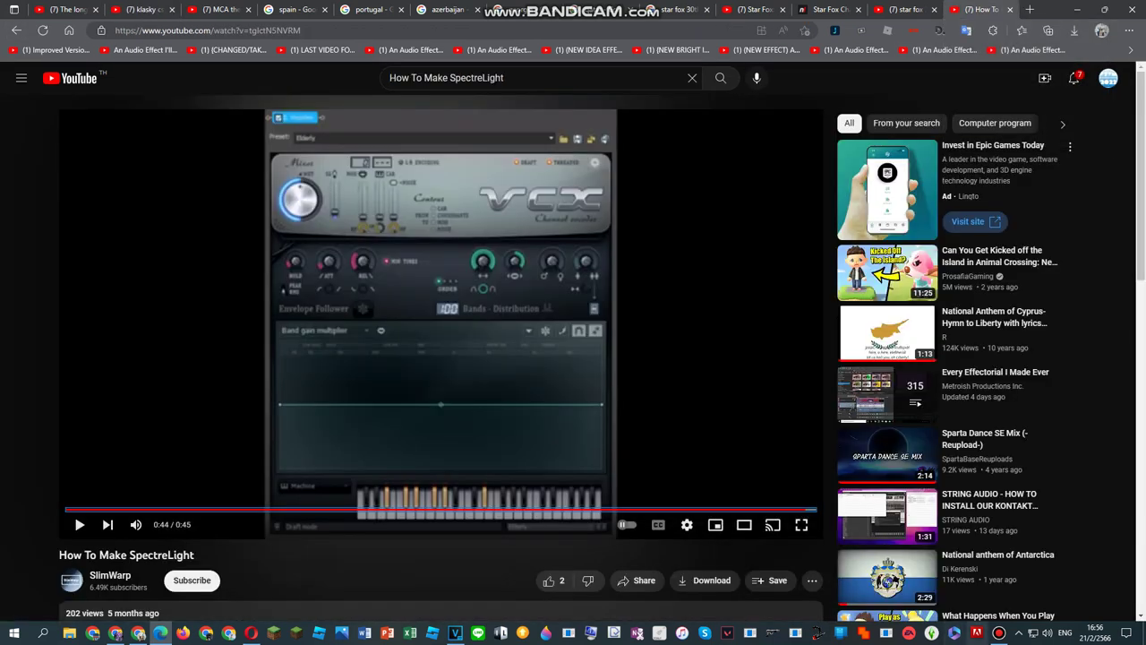
{"action": "left_click", "coordinate": [998, 633]}
{"action": "left_click", "coordinate": [1033, 288]}
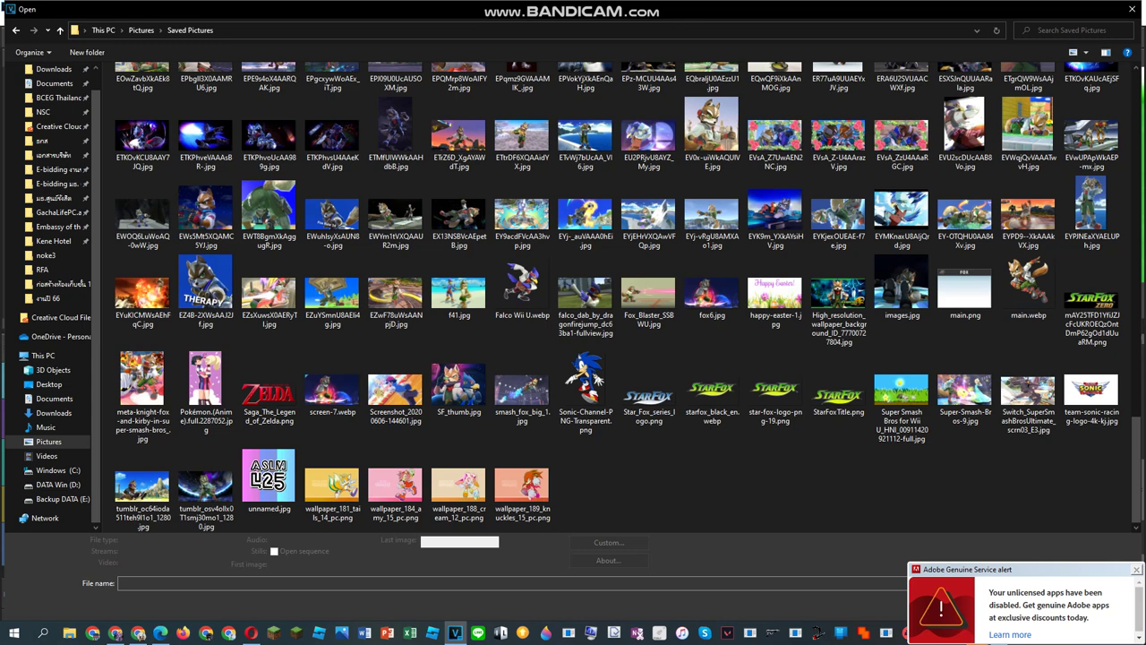
Step: Import star-fox-logo-png-19.png, place it on the empty purple track above the Klasky Csupo clip, and set that track's level to 0.0 %
{"action": "double_click", "coordinate": [775, 391]}
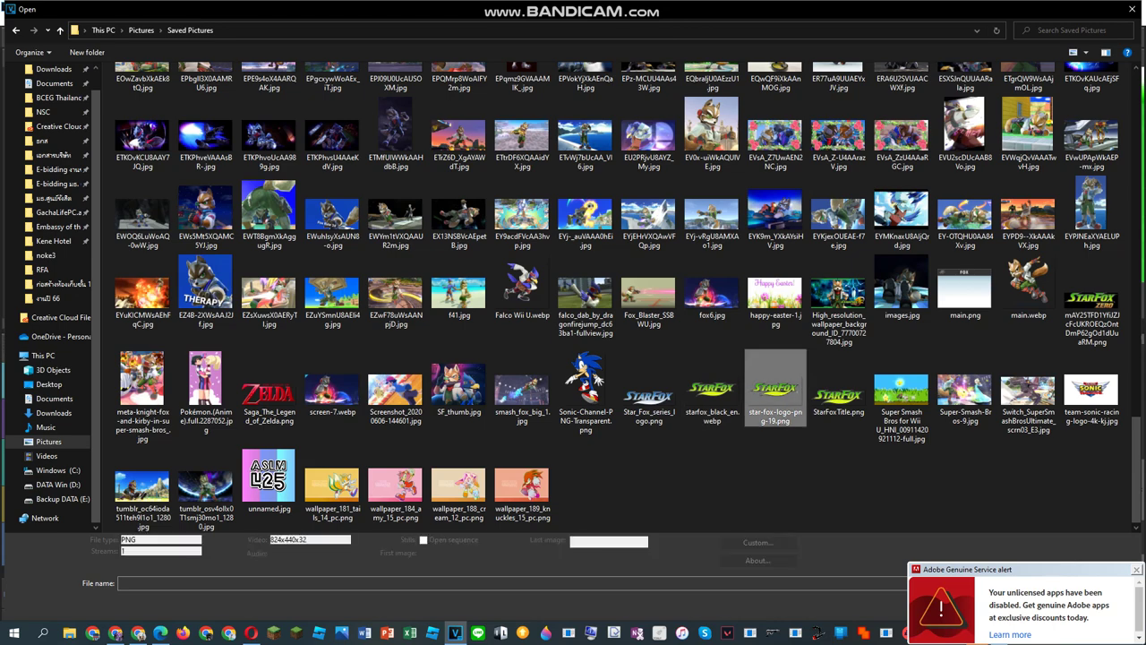
{"action": "left_click_drag", "start_coordinate": [470, 508], "coordinate": [470, 423]}
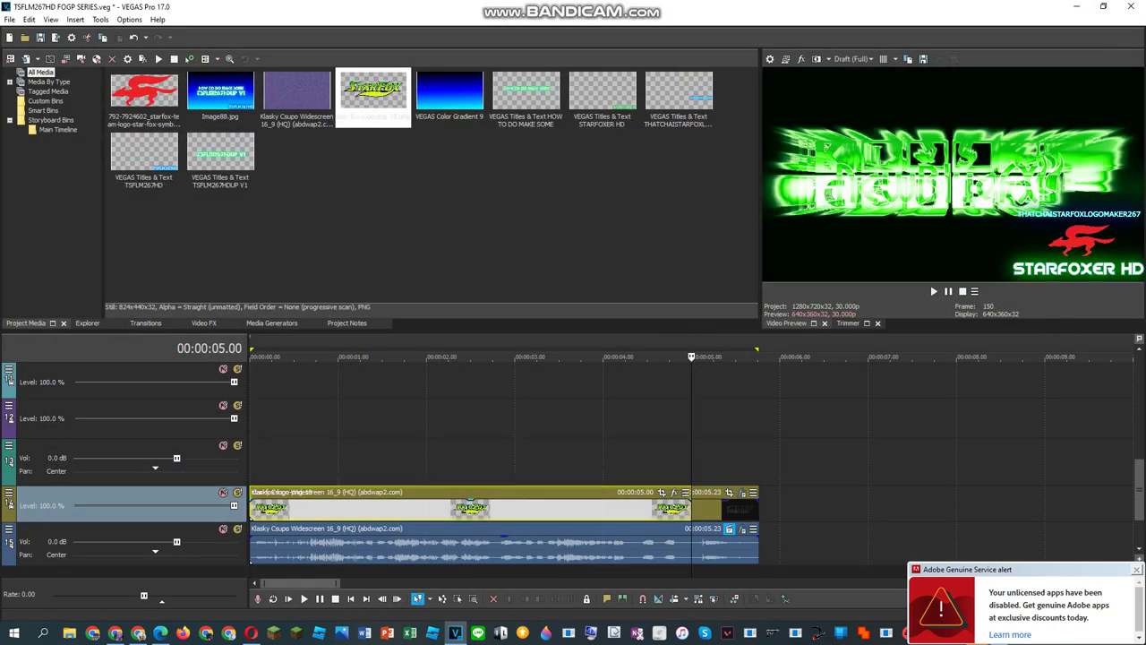
{"action": "left_click_drag", "start_coordinate": [234, 419], "coordinate": [73, 418]}
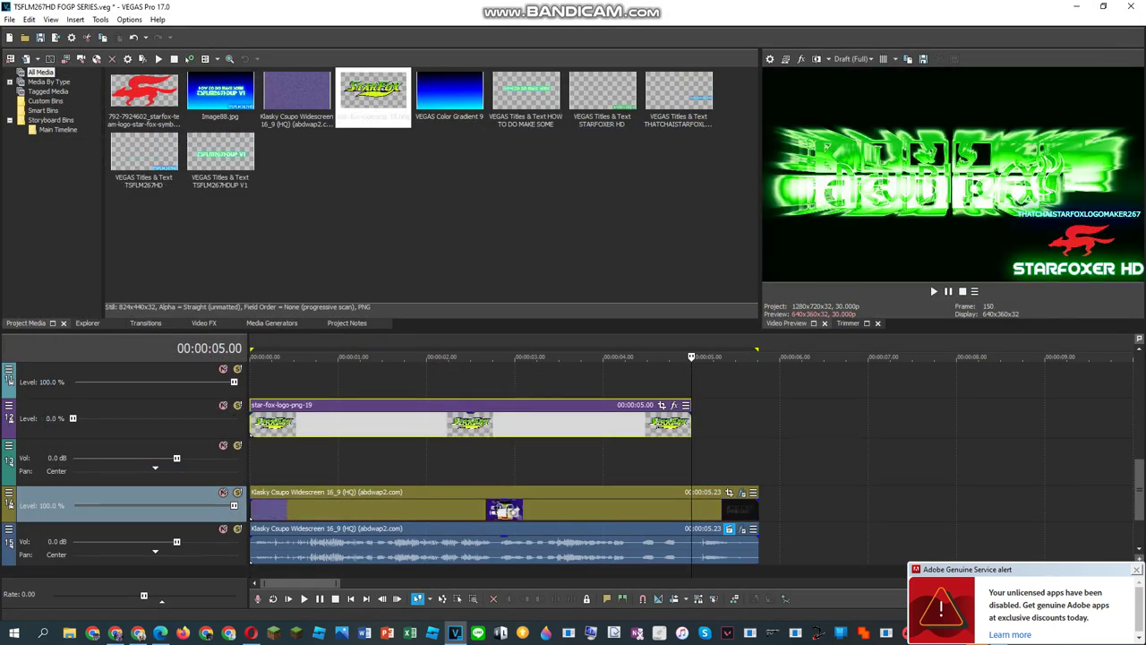
Step: Extend the star-fox-logo-png-19 event to the end of the Klasky Csupo clip at 00:00:05.23 and open its video event effects
{"action": "left_click", "coordinate": [757, 509]}
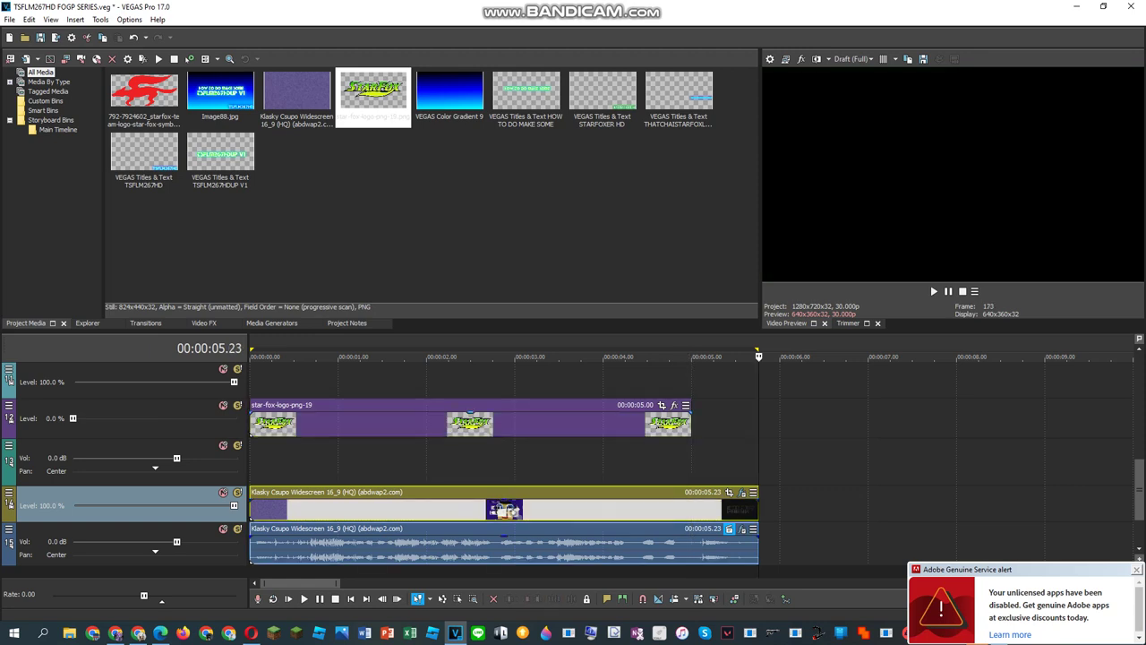
{"action": "left_click_drag", "start_coordinate": [690, 425], "coordinate": [759, 421]}
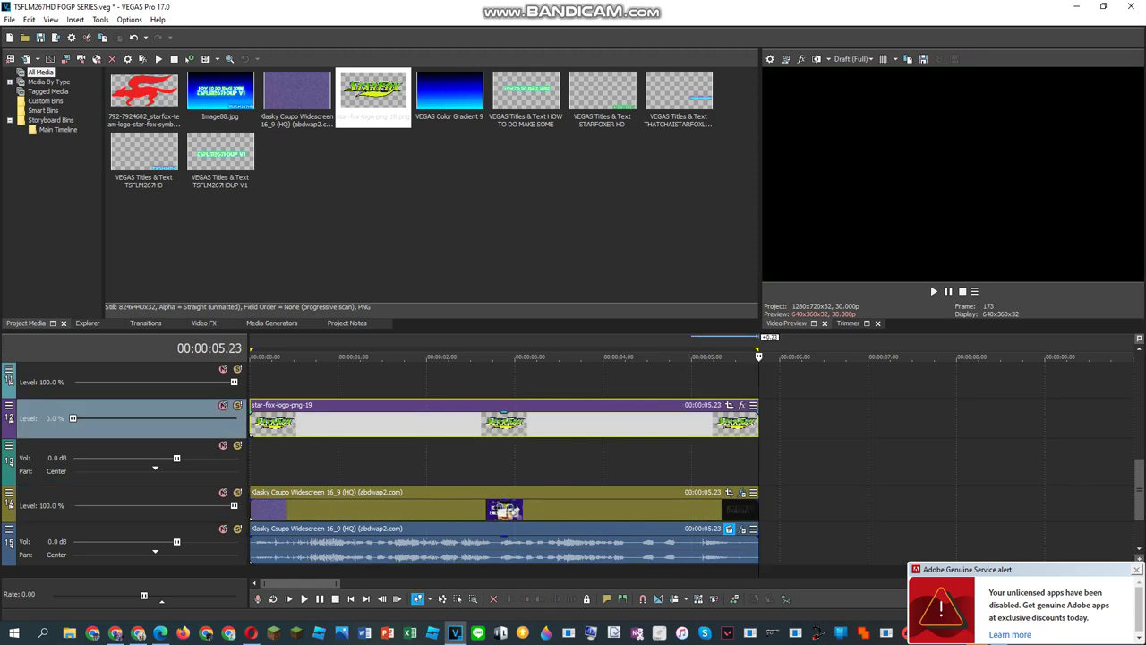
{"action": "right_click", "coordinate": [736, 424]}
{"action": "left_click", "coordinate": [775, 208]}
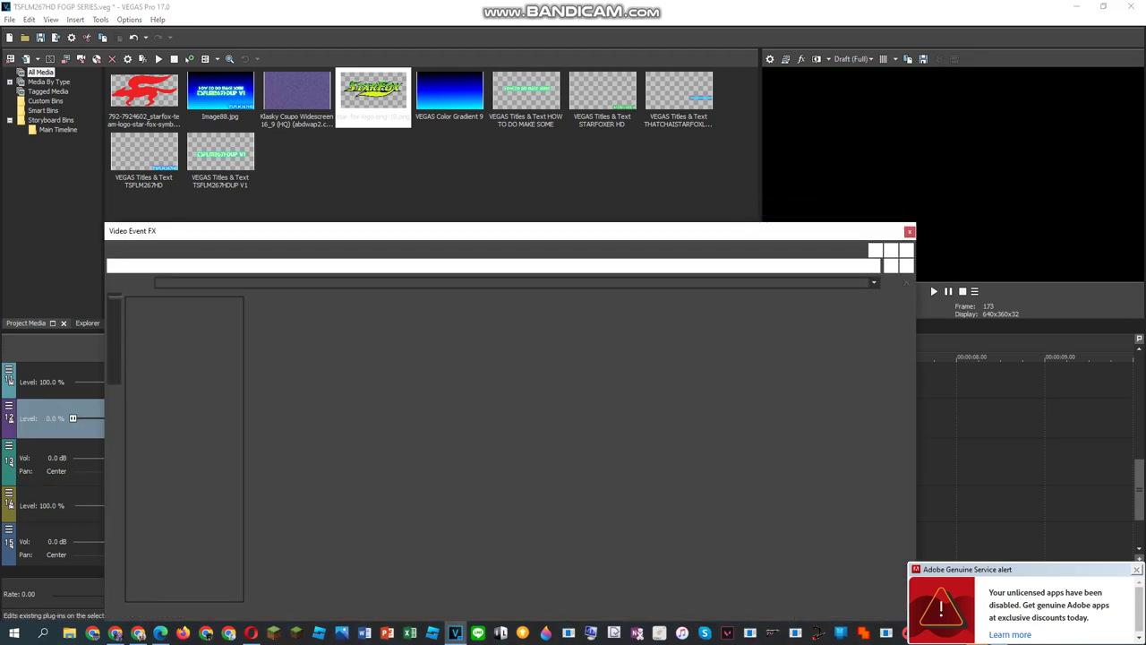
Step: Follow the Adobe Genuine Service alert, close the web page it opens and switch back to VEGAS Pro
{"action": "left_click", "coordinate": [1010, 634]}
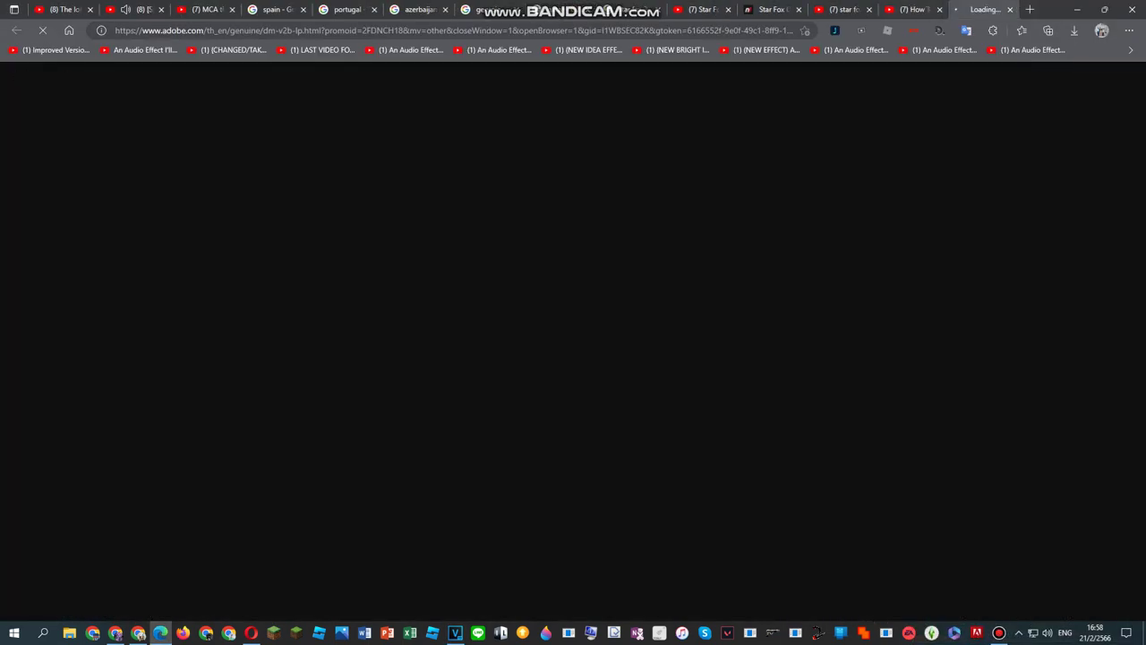
{"action": "left_click", "coordinate": [1009, 9]}
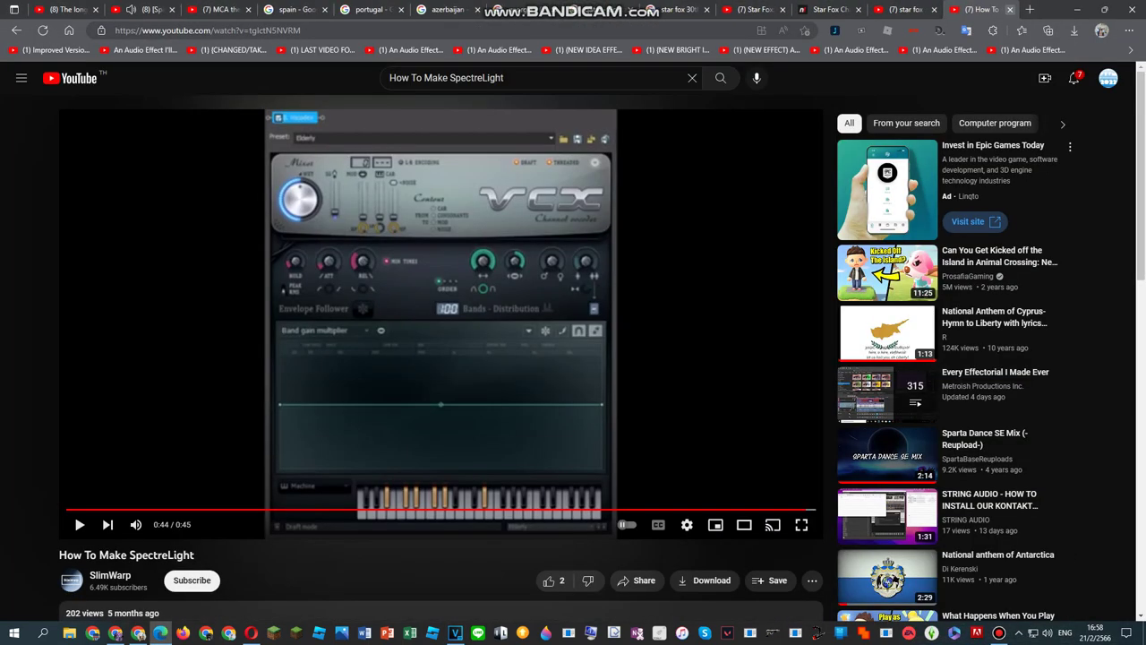
{"action": "left_click", "coordinate": [456, 633]}
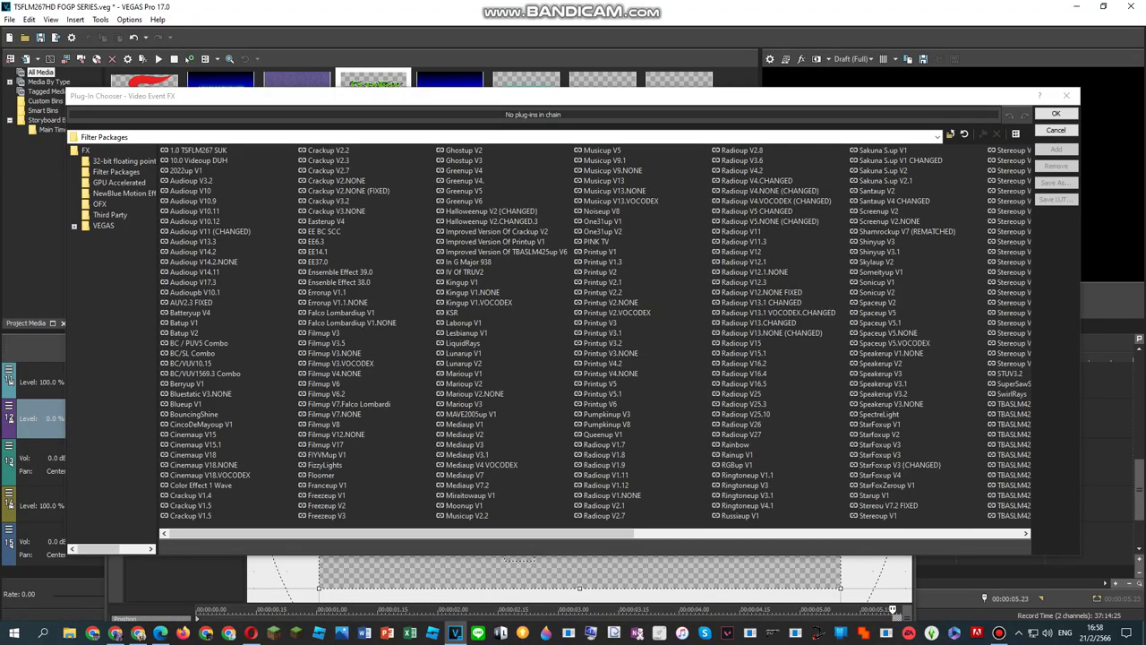
Step: Add the VEGAS Picture In Picture effect to the logo event, scaled to 0.280 and located at 0.147, 0.122
{"action": "left_click", "coordinate": [86, 150]}
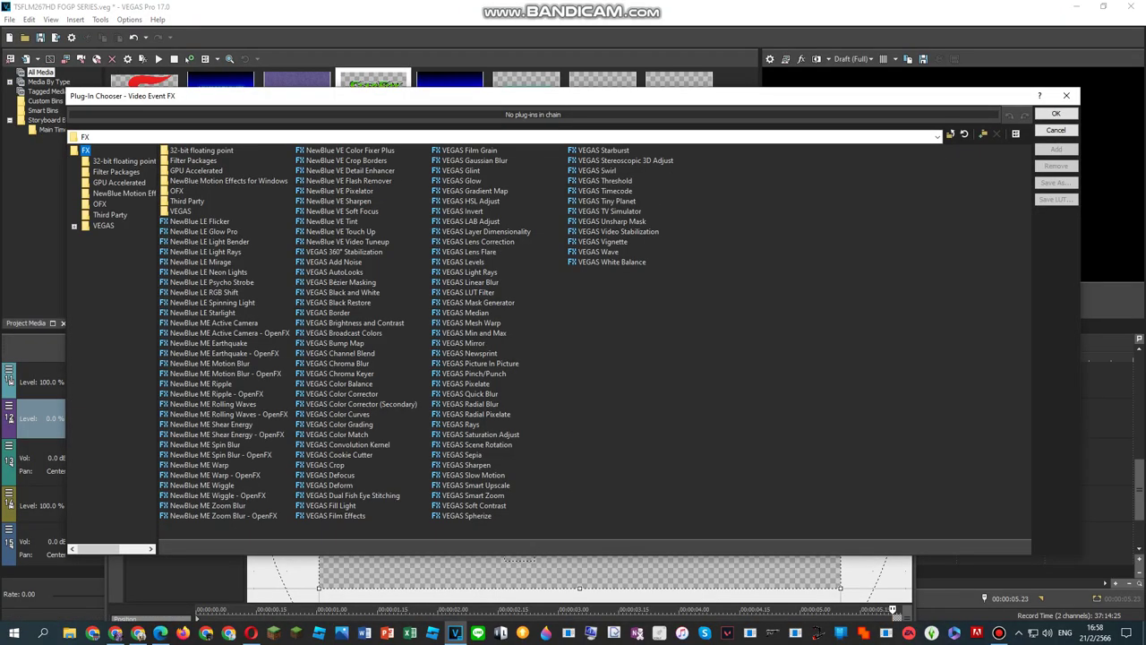
{"action": "double_click", "coordinate": [480, 363]}
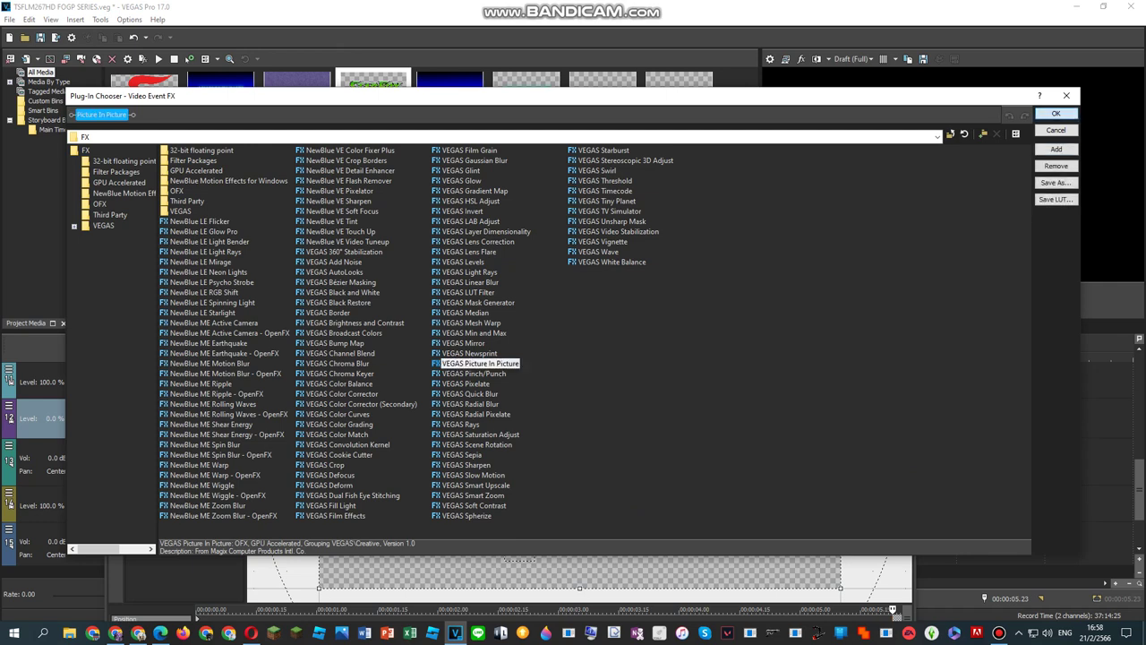
{"action": "left_click", "coordinate": [1056, 114]}
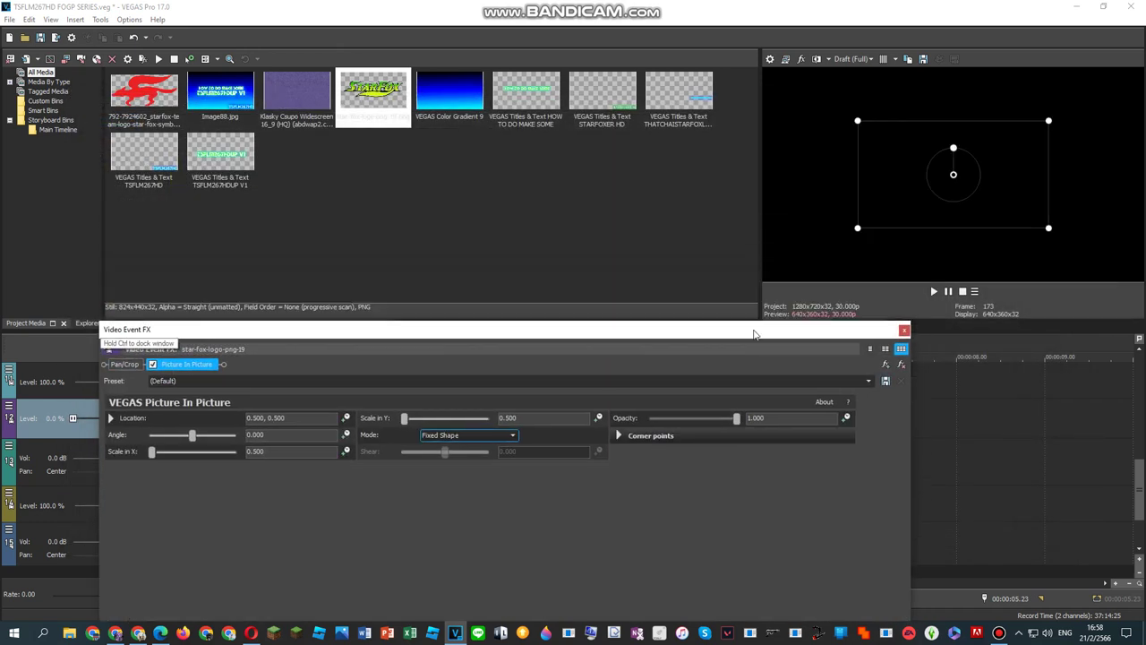
{"action": "left_click_drag", "start_coordinate": [1049, 121], "coordinate": [1007, 144]}
{"action": "left_click_drag", "start_coordinate": [954, 175], "coordinate": [819, 256]}
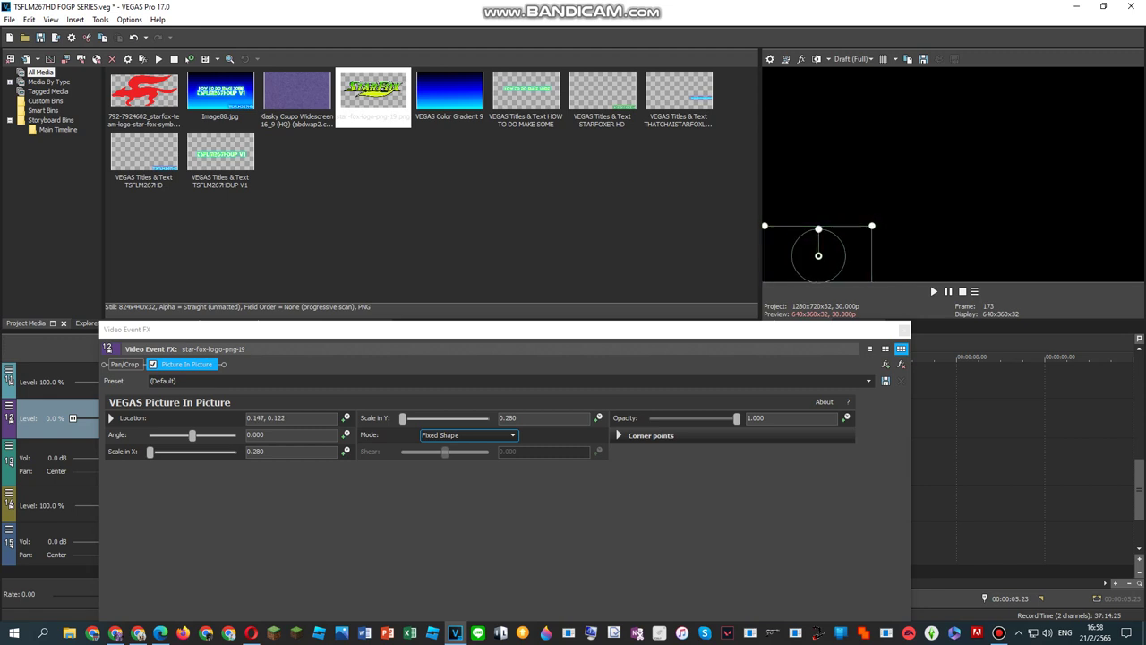
Step: Raise the logo track's level to 100.0 % and slightly enlarge and reposition the logo in the lower-left corner of the video frame
{"action": "left_click_drag", "start_coordinate": [770, 330], "coordinate": [767, 483]}
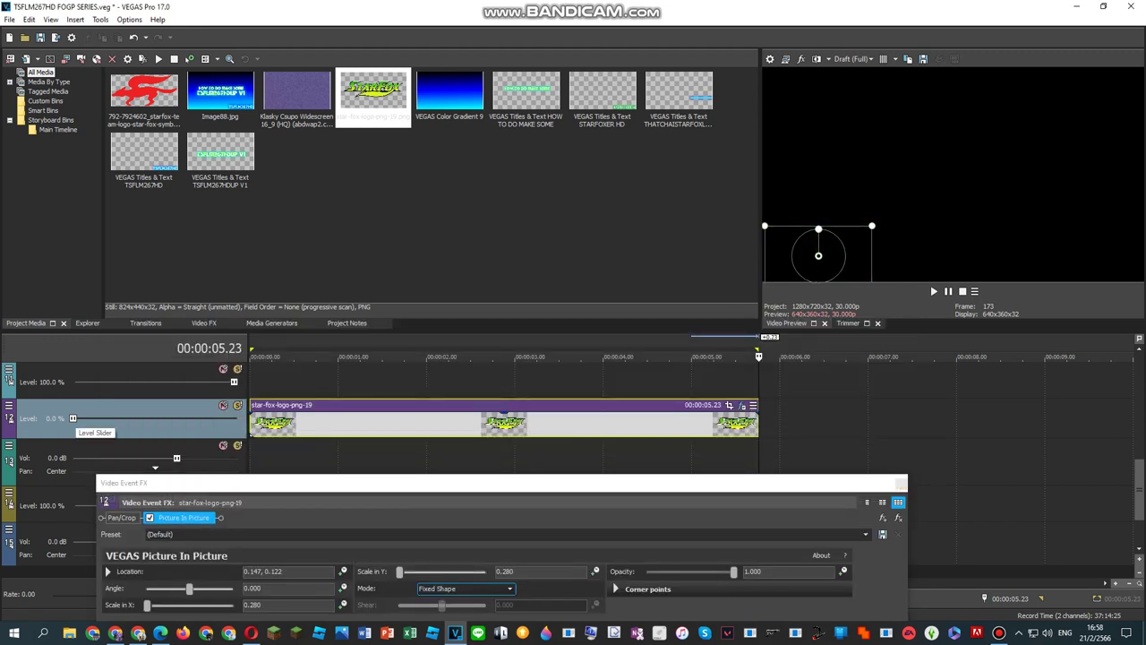
{"action": "left_click", "coordinate": [256, 380]}
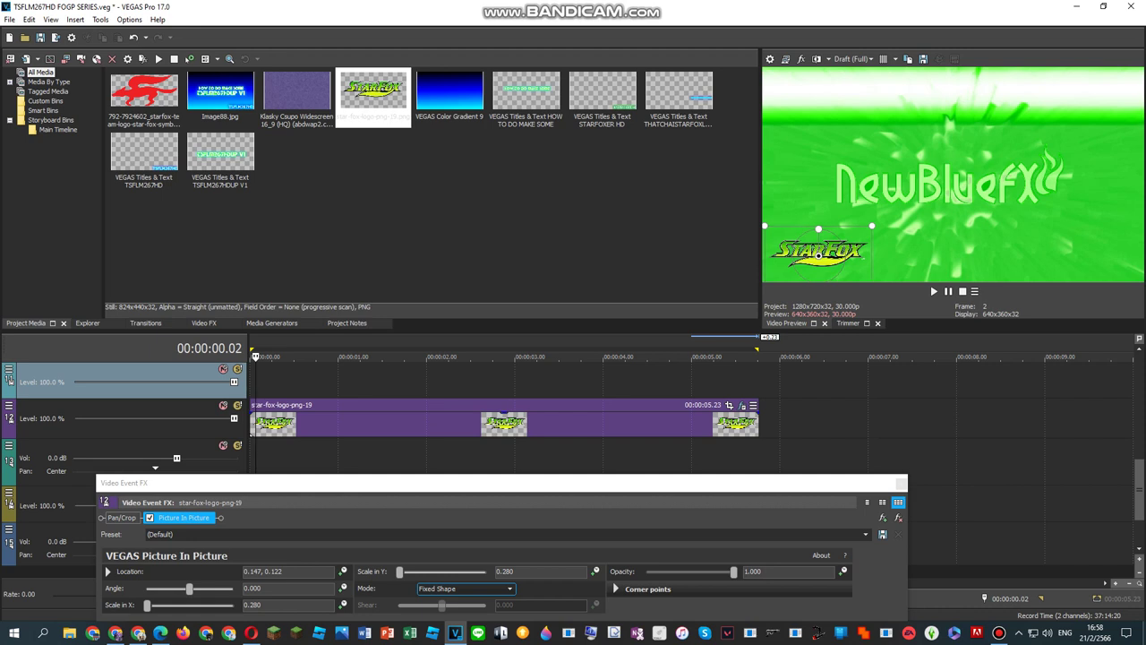
{"action": "left_click_drag", "start_coordinate": [873, 226], "coordinate": [883, 219]}
{"action": "left_click_drag", "start_coordinate": [819, 257], "coordinate": [824, 264]}
{"action": "left_click", "coordinate": [902, 484]}
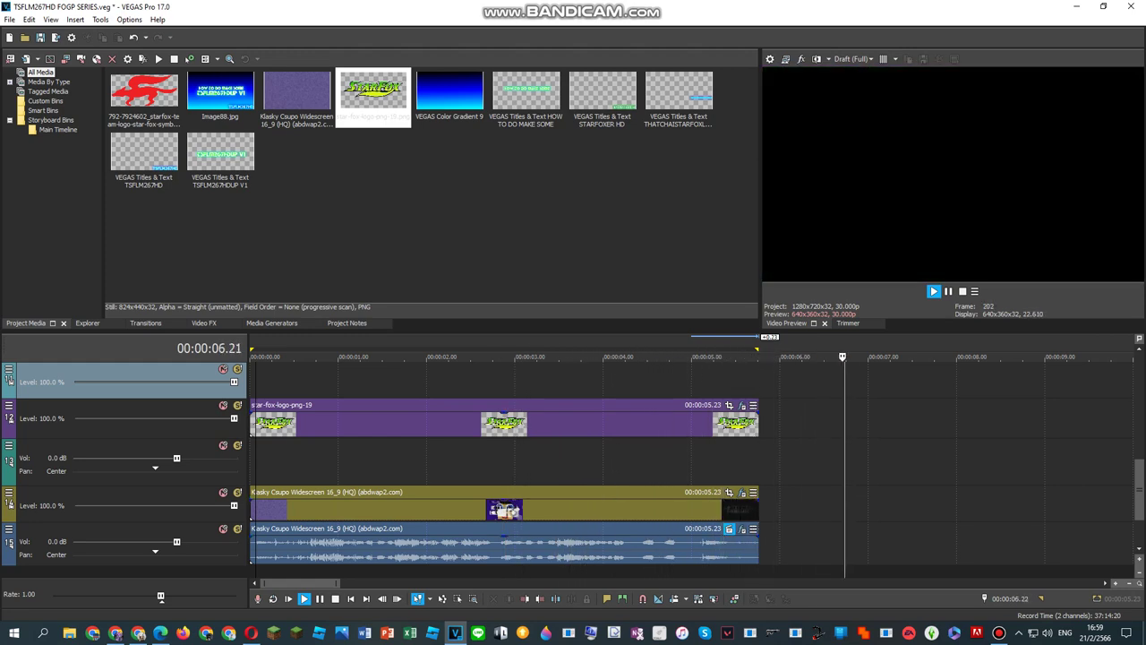
Step: Select the time range spanning the Klasky Csupo clip and play back the effect with the logo overlay
{"action": "key", "text": "space"}
{"action": "double_click", "coordinate": [635, 464]}
{"action": "key", "text": "space"}
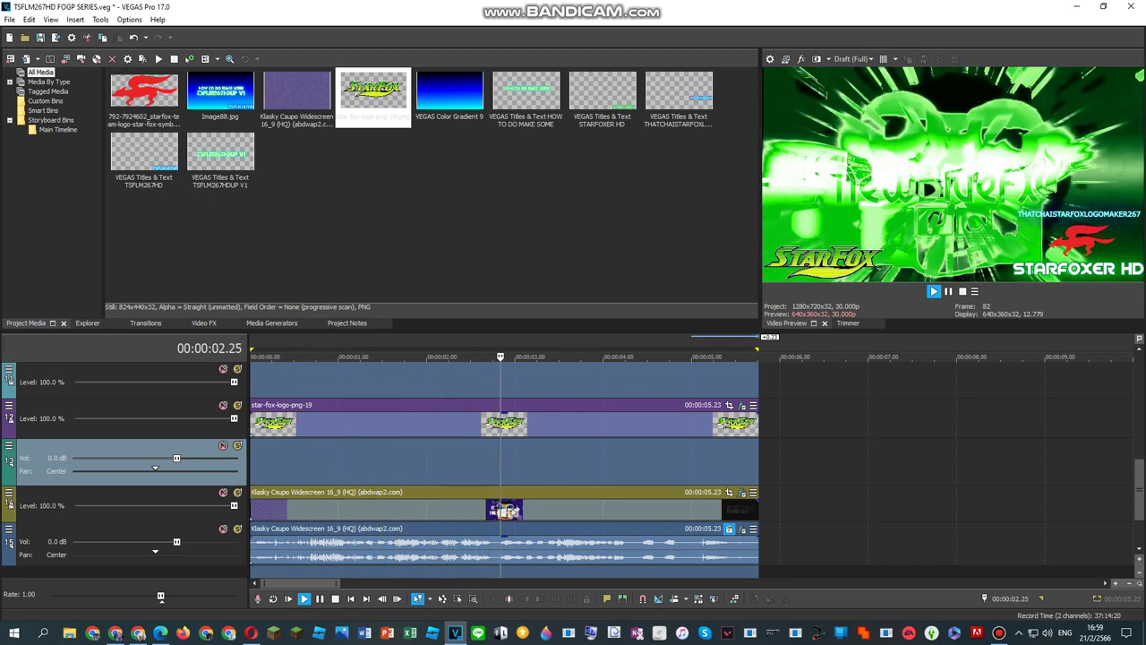
Step: Review the Vocodex settings on the Klasky Csupo audio event and replay the clip from the start
{"action": "right_click", "coordinate": [573, 552]}
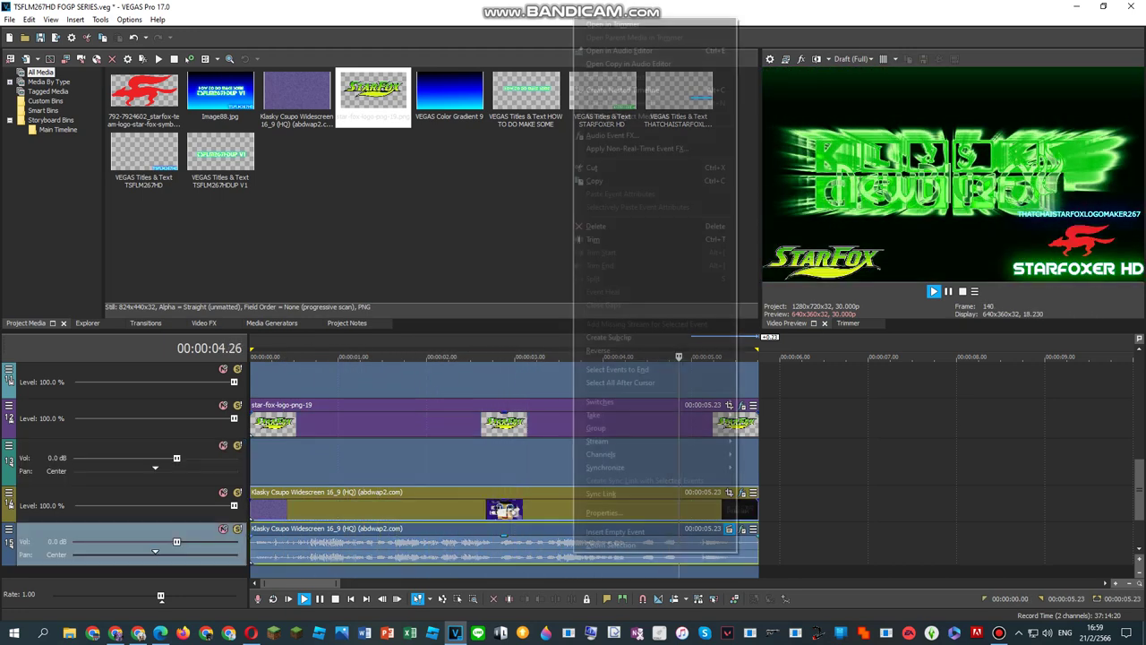
{"action": "left_click", "coordinate": [627, 136]}
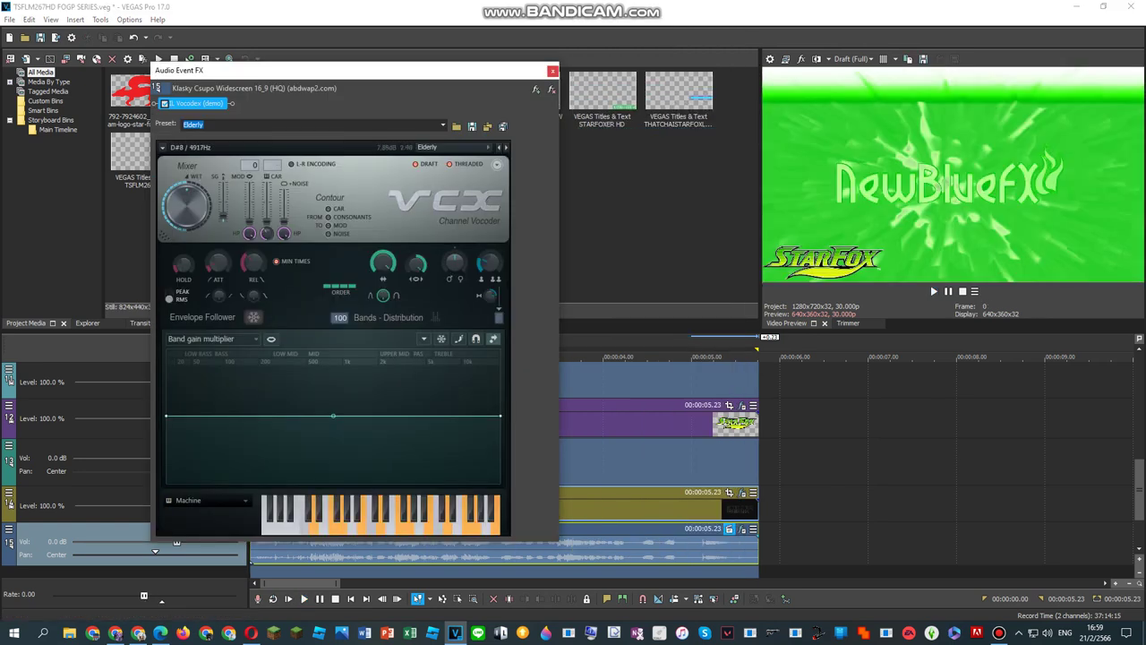
{"action": "left_click", "coordinate": [553, 71]}
{"action": "left_click", "coordinate": [132, 463]}
{"action": "key", "text": "space"}
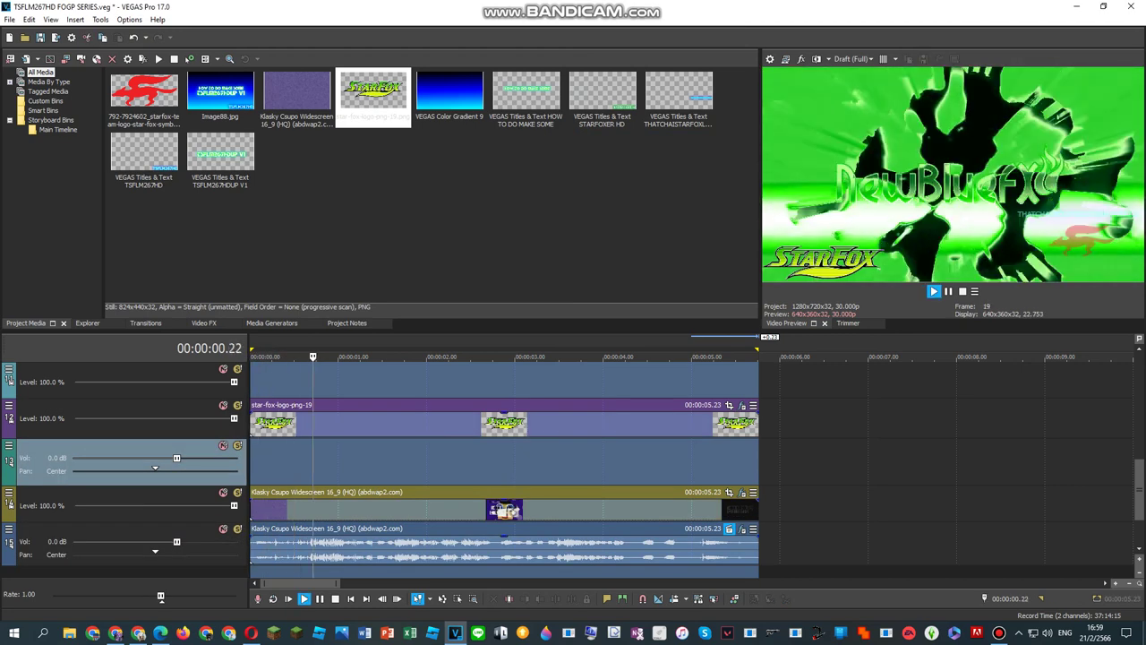